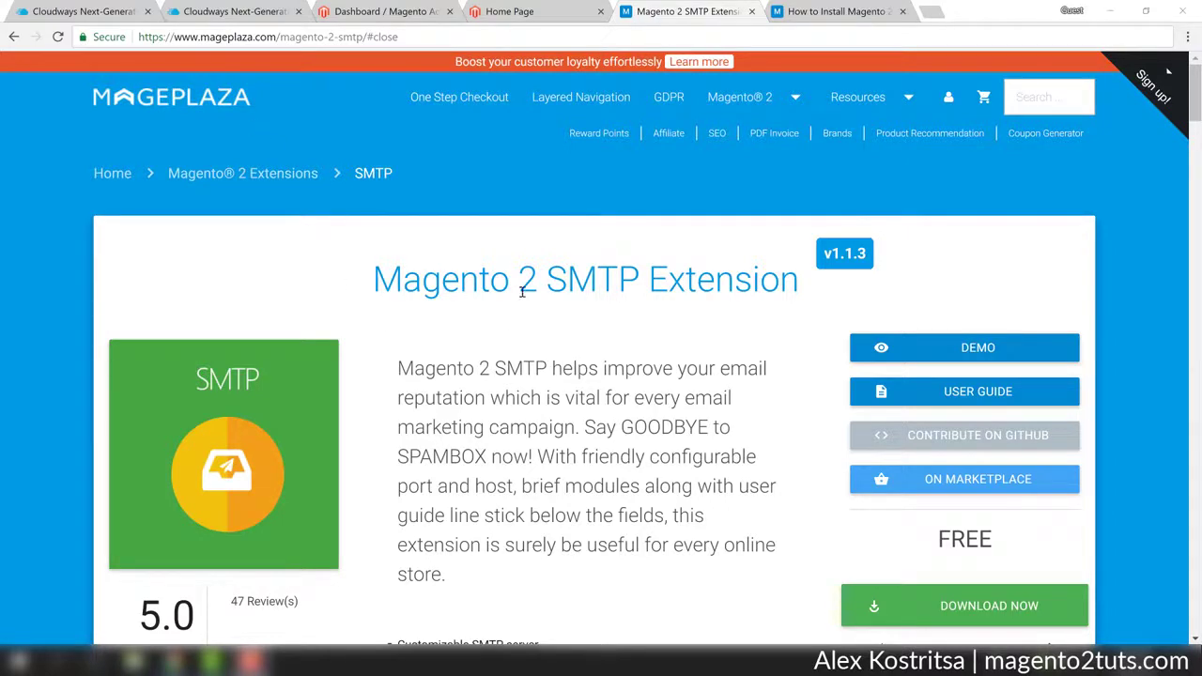
{"action": "scroll", "coordinate": [549, 370], "scroll_direction": "down", "scroll_amount": 1}
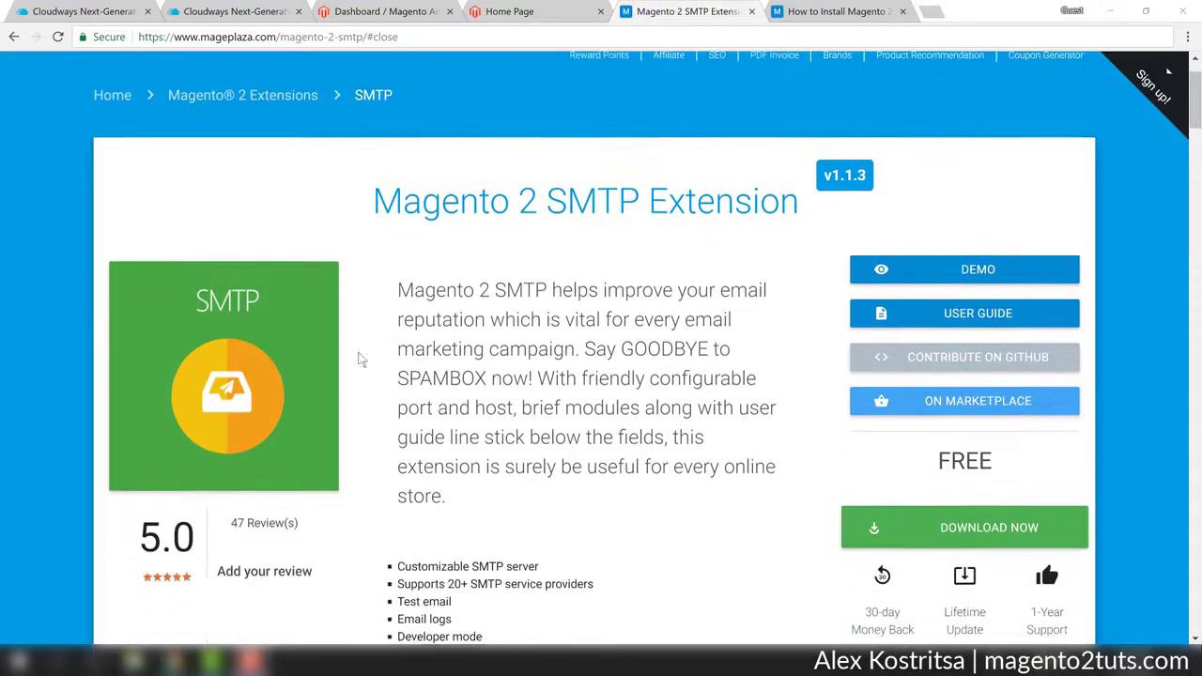
{"action": "scroll", "coordinate": [506, 458], "scroll_direction": "down", "scroll_amount": 1}
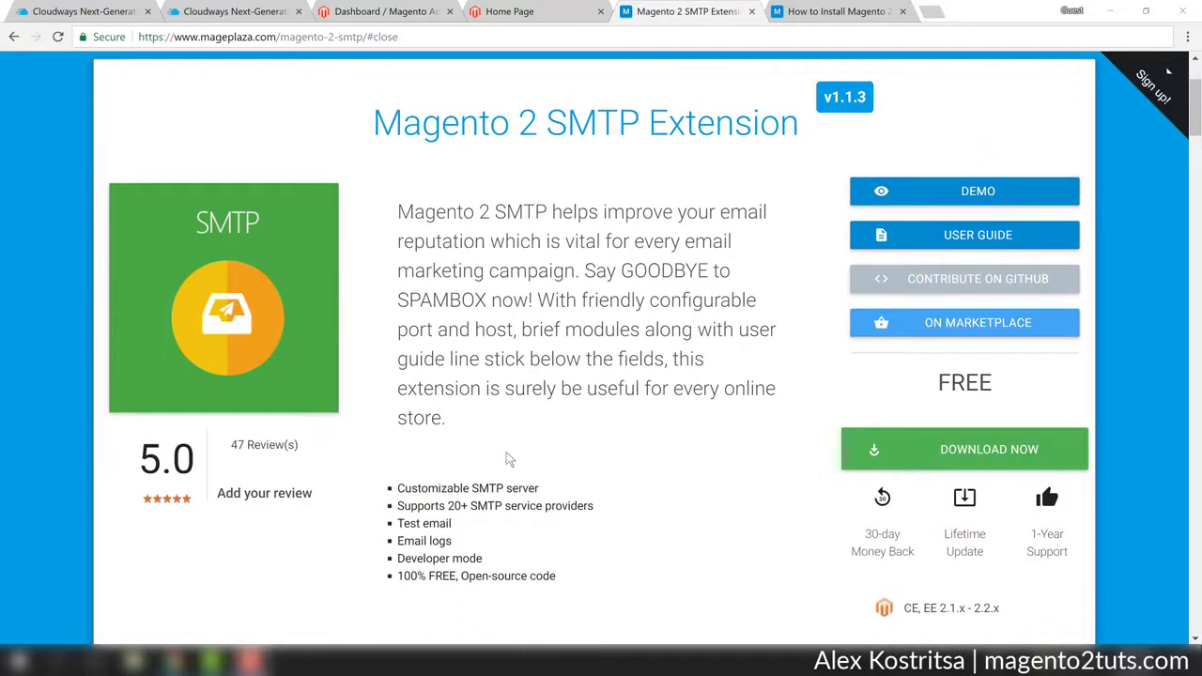
{"action": "scroll", "coordinate": [506, 458], "scroll_direction": "down", "scroll_amount": 3}
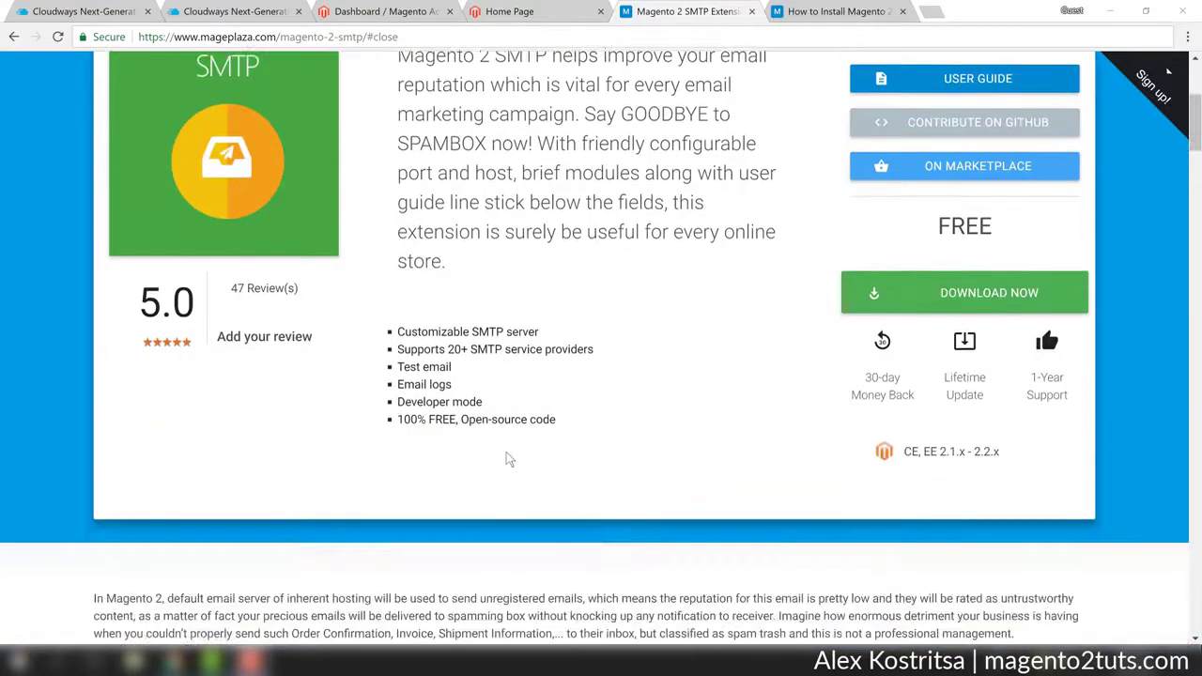
{"action": "scroll", "coordinate": [506, 458], "scroll_direction": "down", "scroll_amount": 2}
{"action": "scroll", "coordinate": [506, 459], "scroll_direction": "down", "scroll_amount": 2}
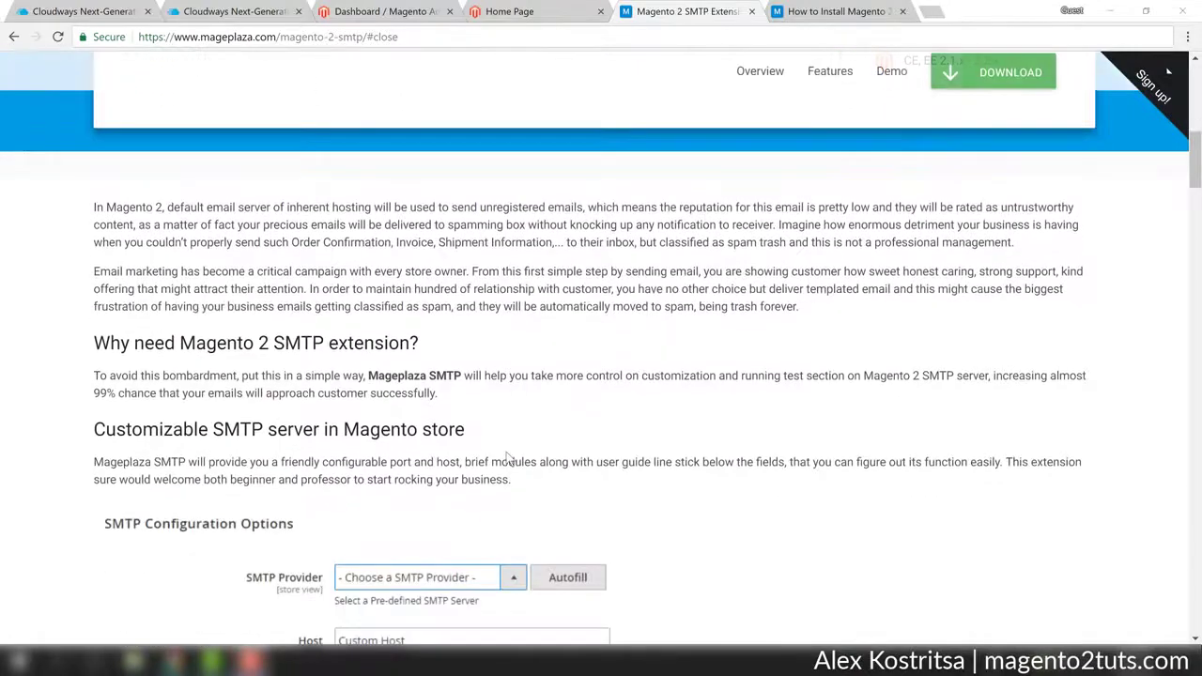
{"action": "scroll", "coordinate": [506, 458], "scroll_direction": "down", "scroll_amount": 2}
{"action": "scroll", "coordinate": [506, 458], "scroll_direction": "down", "scroll_amount": 2}
{"action": "scroll", "coordinate": [506, 458], "scroll_direction": "down", "scroll_amount": 2}
{"action": "scroll", "coordinate": [506, 458], "scroll_direction": "down", "scroll_amount": 3}
{"action": "scroll", "coordinate": [506, 459], "scroll_direction": "down", "scroll_amount": 2}
{"action": "scroll", "coordinate": [506, 456], "scroll_direction": "down", "scroll_amount": 3}
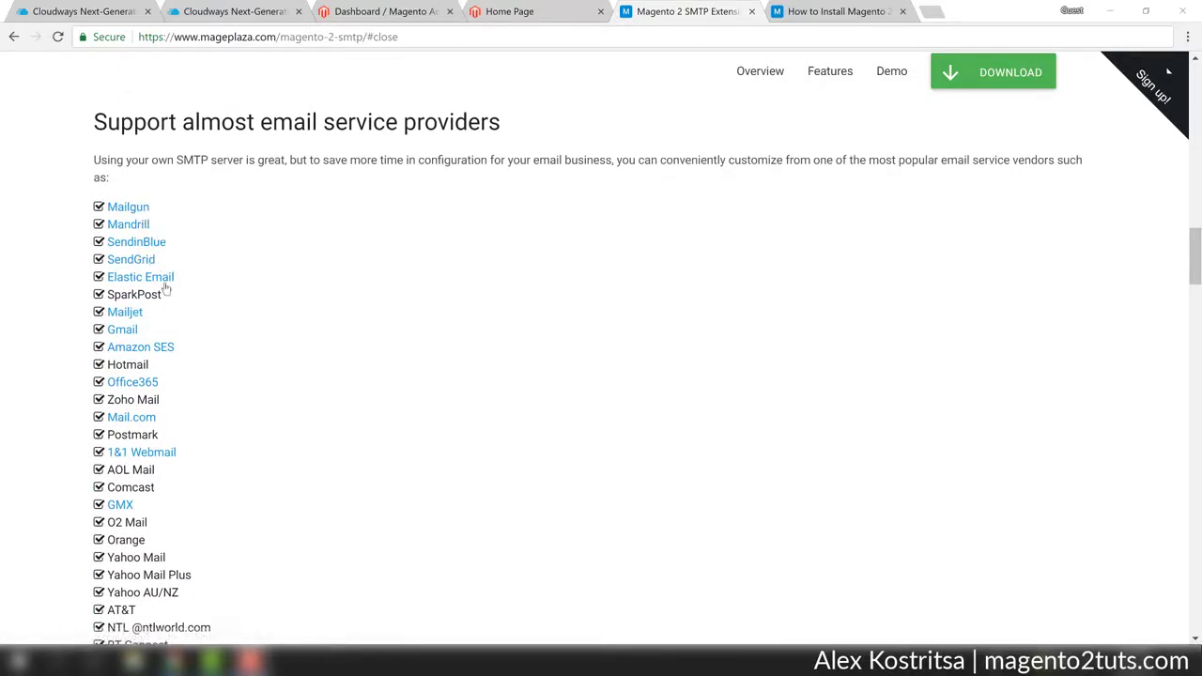
{"action": "scroll", "coordinate": [229, 350], "scroll_direction": "down", "scroll_amount": 3}
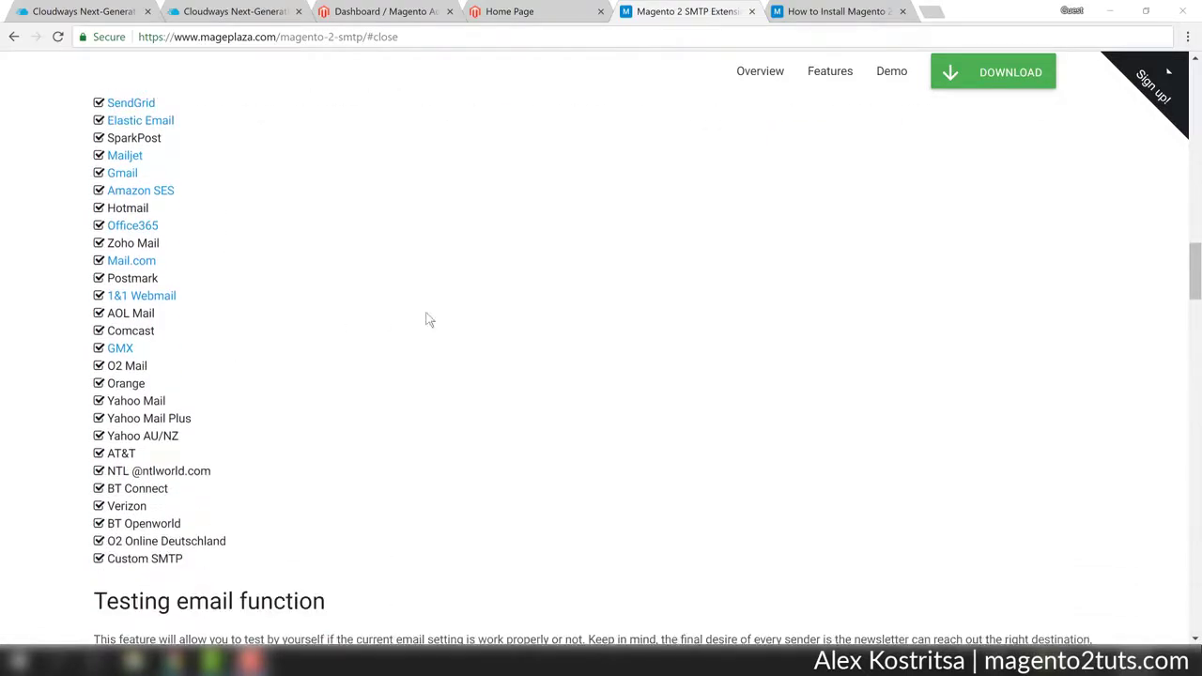
{"action": "scroll", "coordinate": [424, 316], "scroll_direction": "up", "scroll_amount": 3}
{"action": "scroll", "coordinate": [426, 319], "scroll_direction": "up", "scroll_amount": 5}
{"action": "scroll", "coordinate": [427, 320], "scroll_direction": "up", "scroll_amount": 5}
{"action": "scroll", "coordinate": [479, 304], "scroll_direction": "up", "scroll_amount": 4}
{"action": "scroll", "coordinate": [479, 304], "scroll_direction": "up", "scroll_amount": 3}
{"action": "scroll", "coordinate": [486, 300], "scroll_direction": "up", "scroll_amount": 1}
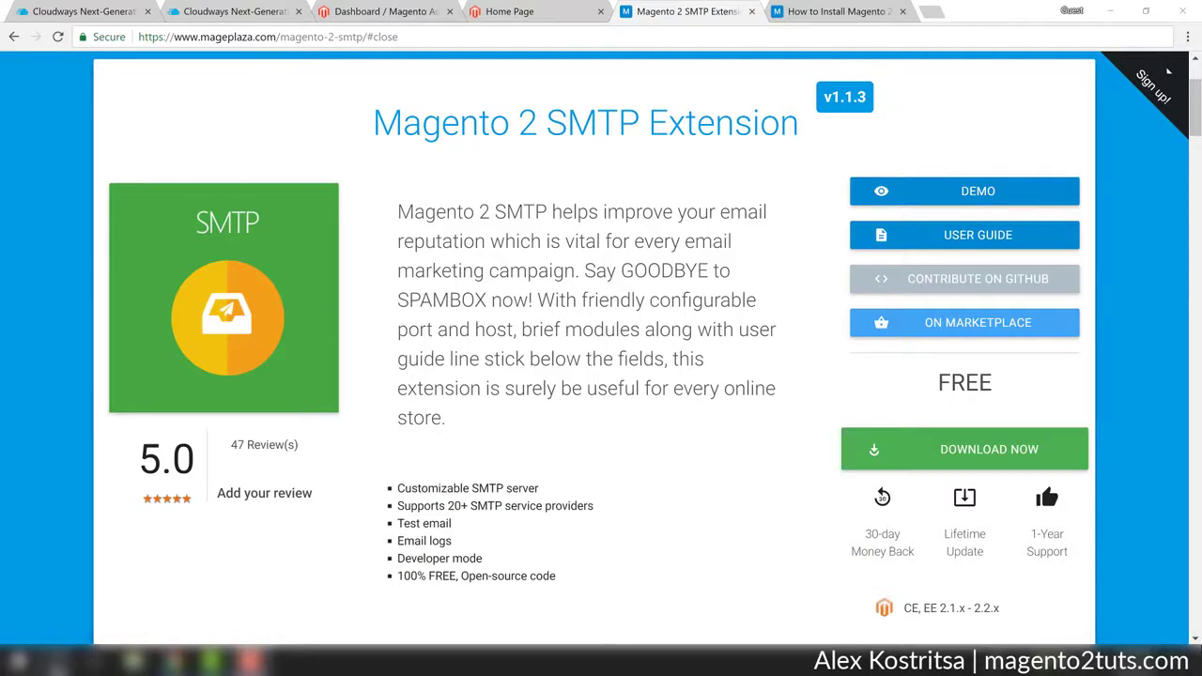
- Launch PuTTY and open an SSH connection to the Cloudways server at 167.99.139.191
{"action": "left_click", "coordinate": [19, 661]}
{"action": "type", "text": "put"}
{"action": "key", "text": "Return"}
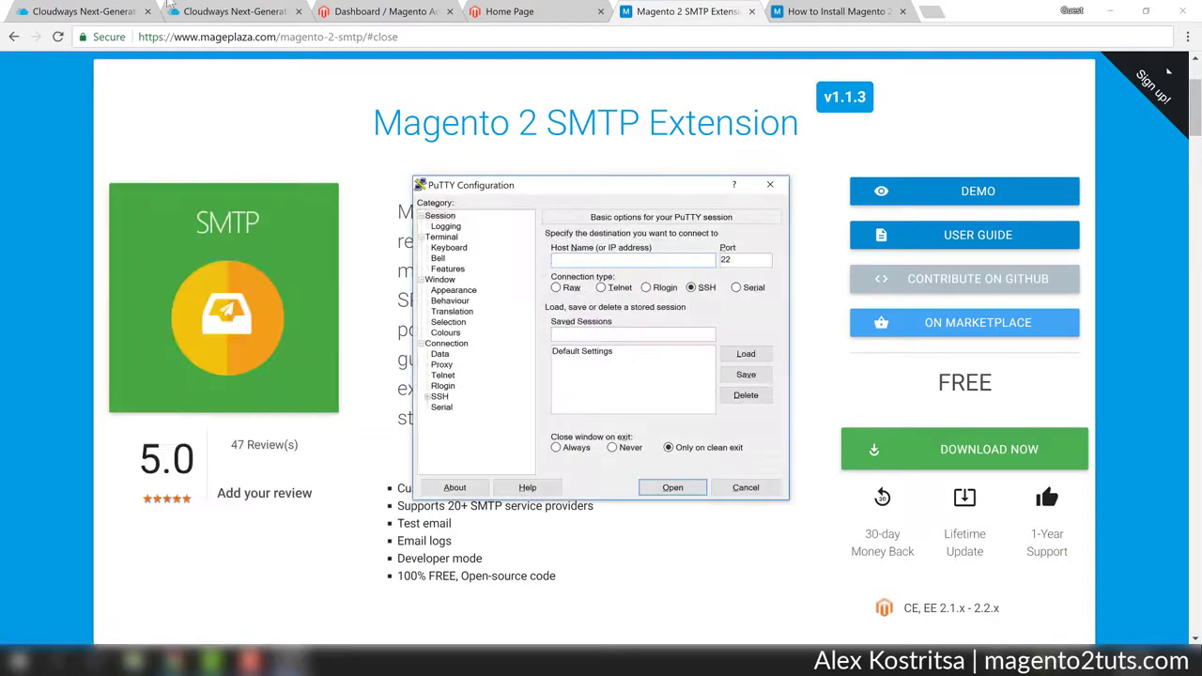
{"action": "left_click", "coordinate": [203, 9]}
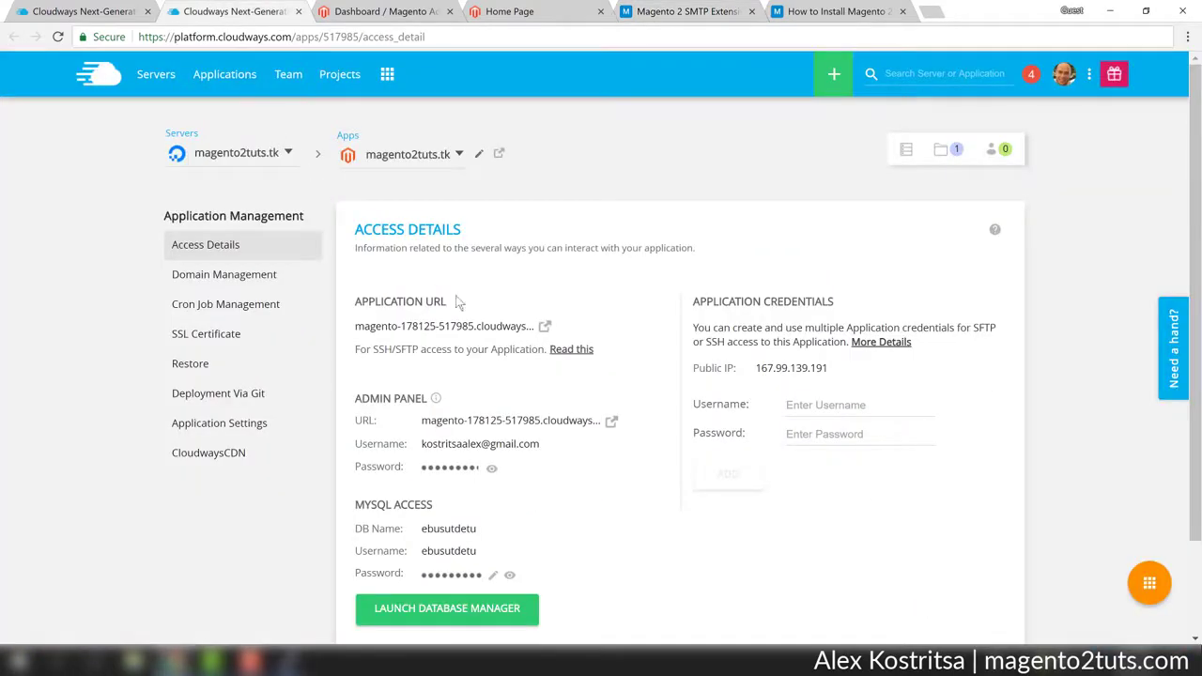
{"action": "left_click", "coordinate": [77, 10]}
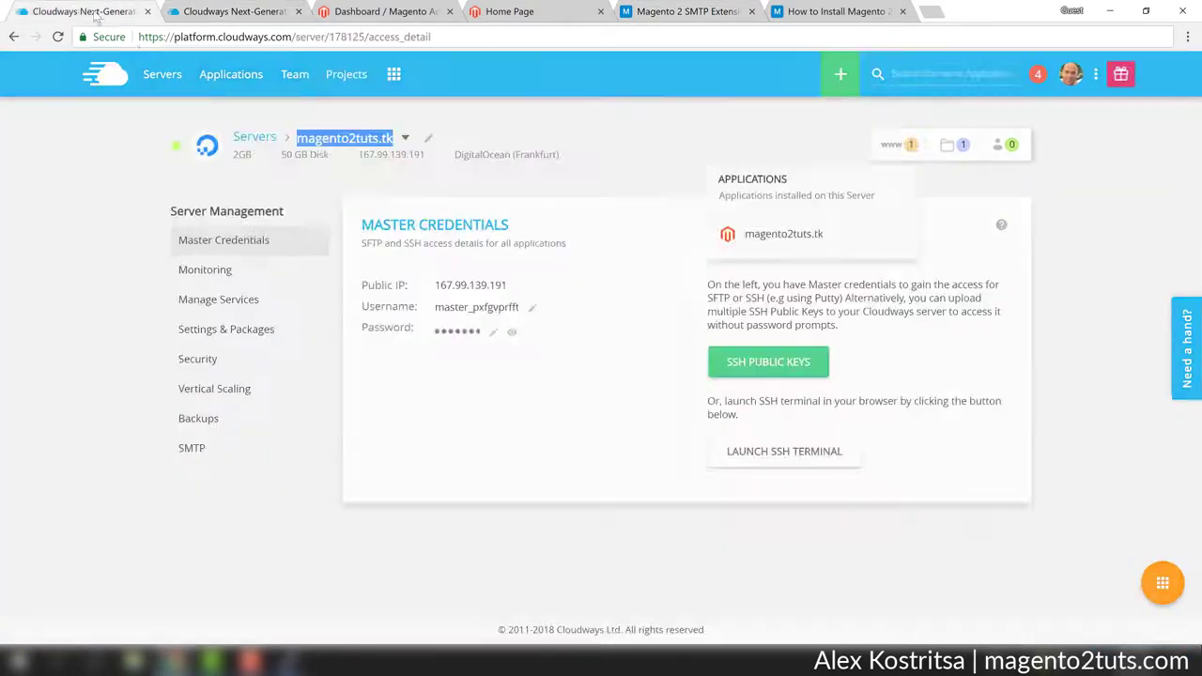
{"action": "left_click", "coordinate": [496, 286]}
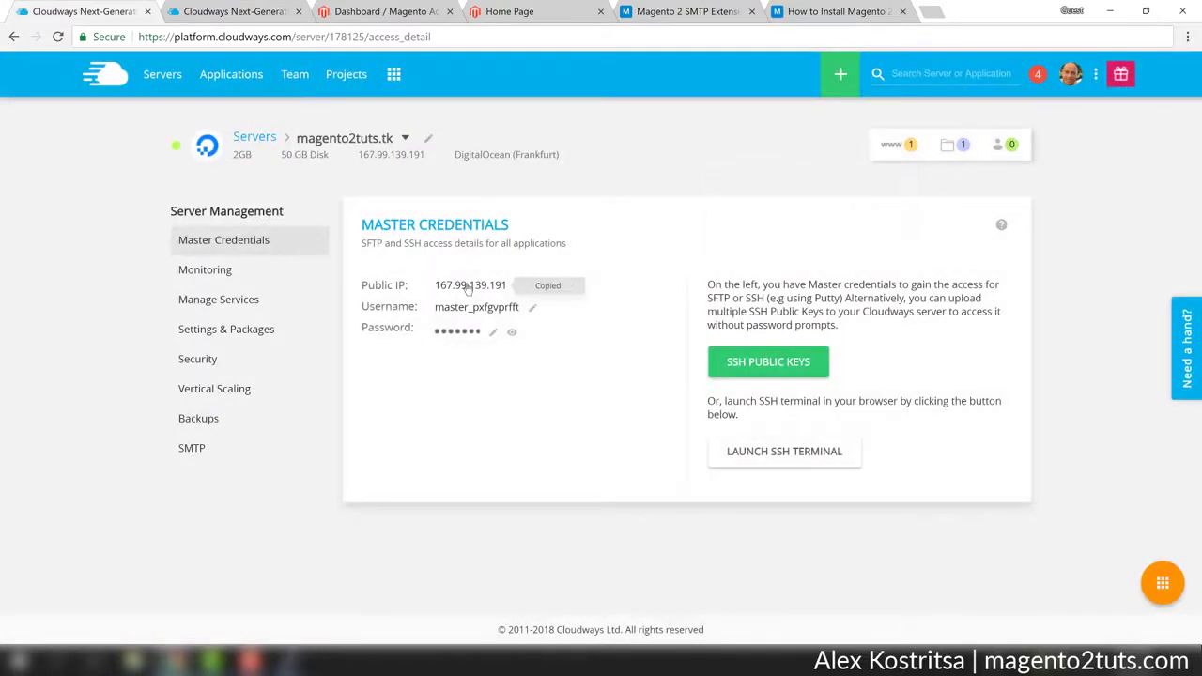
{"action": "left_click", "coordinate": [286, 662]}
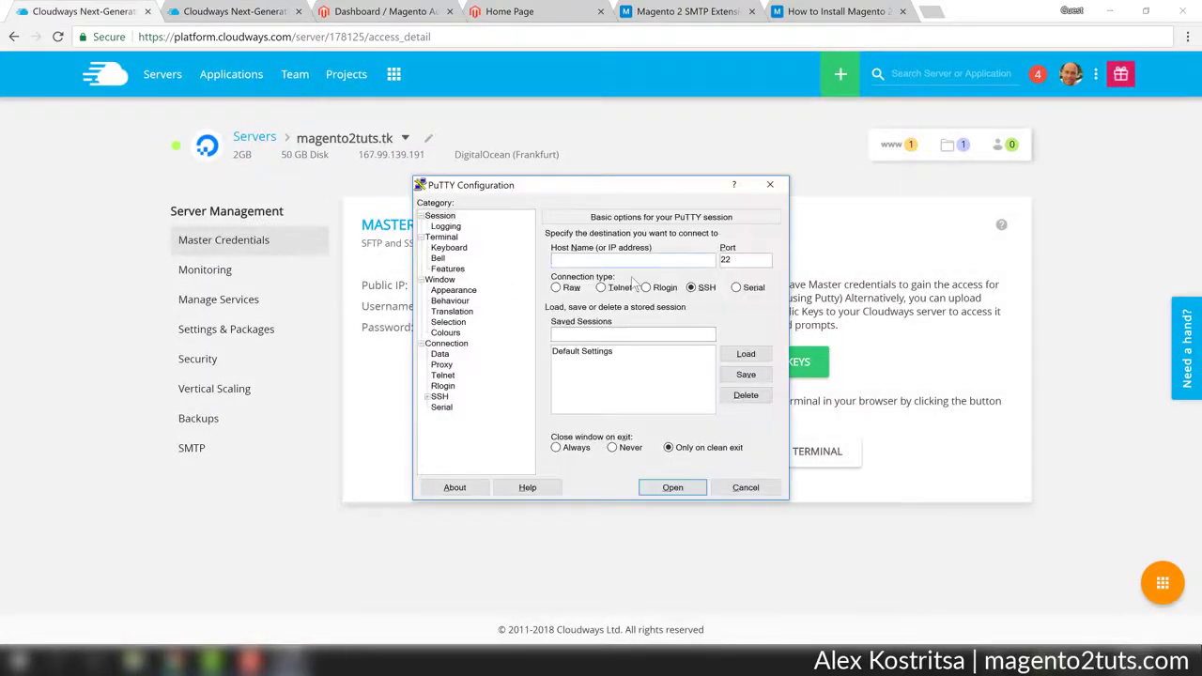
{"action": "key", "text": "ctrl+v"}
{"action": "left_click", "coordinate": [675, 501]}
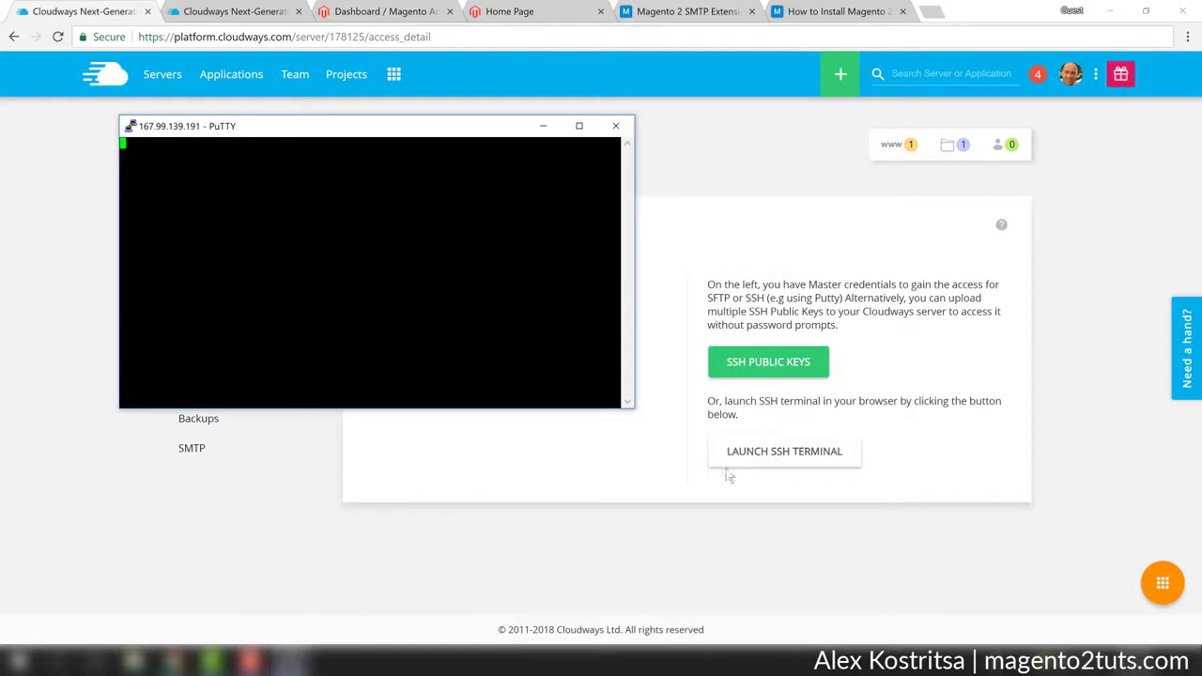
- Log in at the prompts with the Cloudways master username and password copied from the server page
{"action": "left_click", "coordinate": [591, 509]}
{"action": "left_click", "coordinate": [528, 315]}
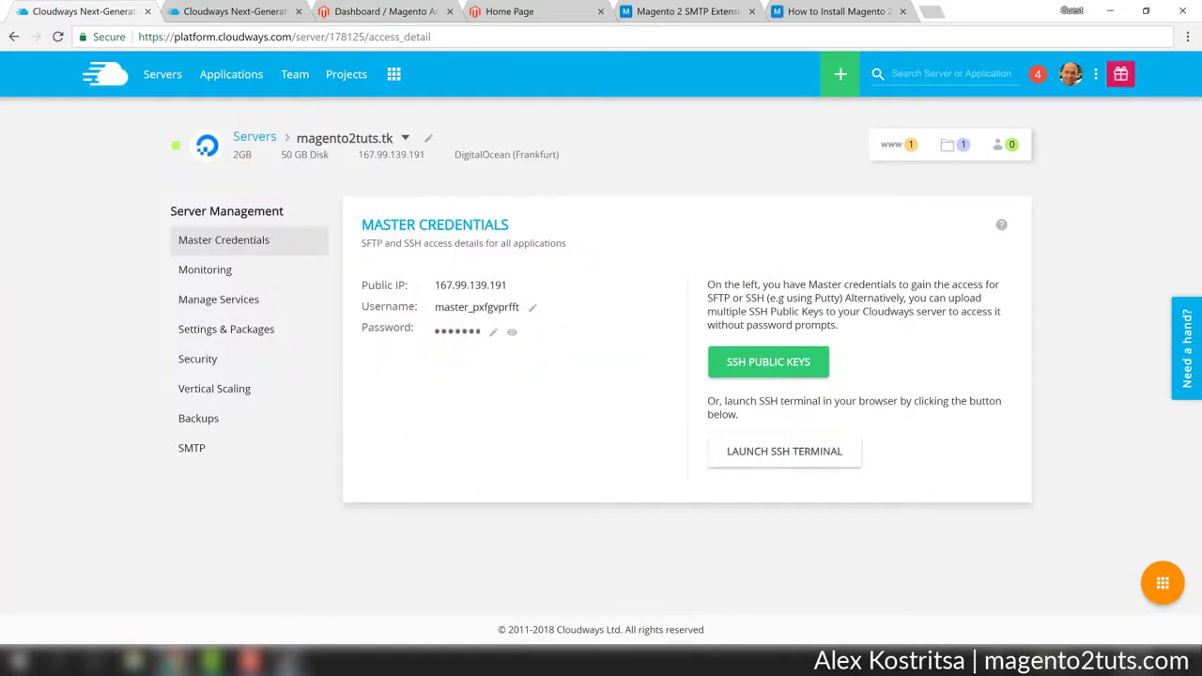
{"action": "left_click", "coordinate": [286, 663]}
{"action": "type", "text": "master_pxfgvprfft"}
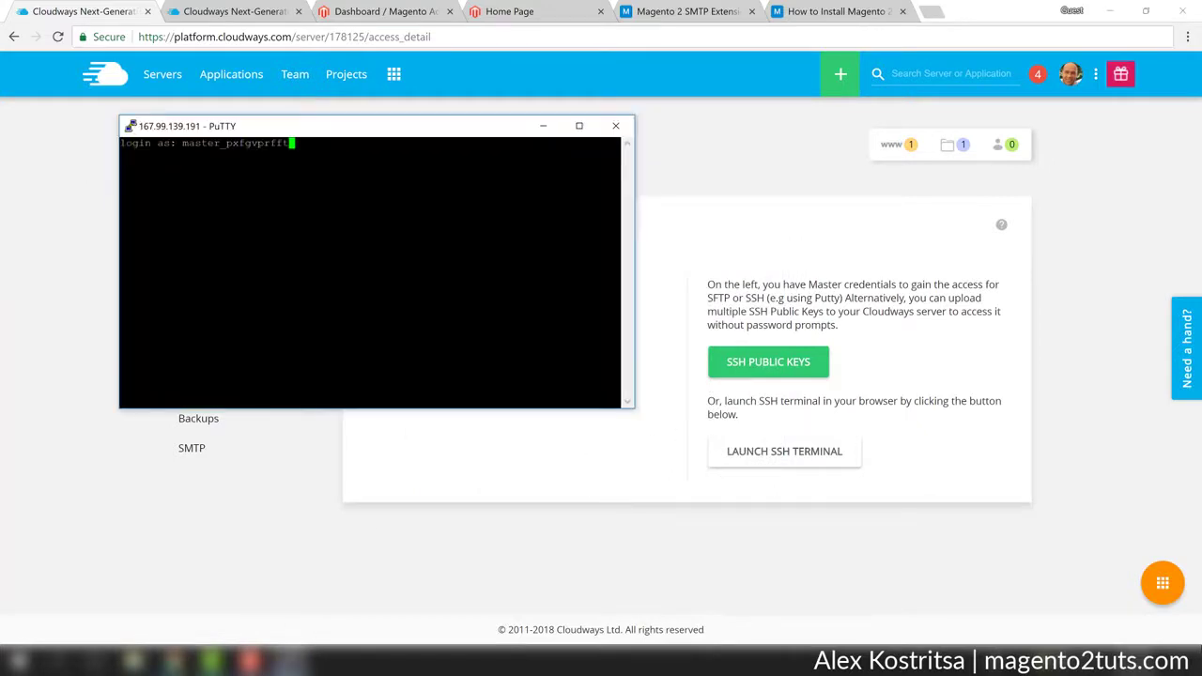
{"action": "key", "text": "Return"}
{"action": "left_click", "coordinate": [529, 547]}
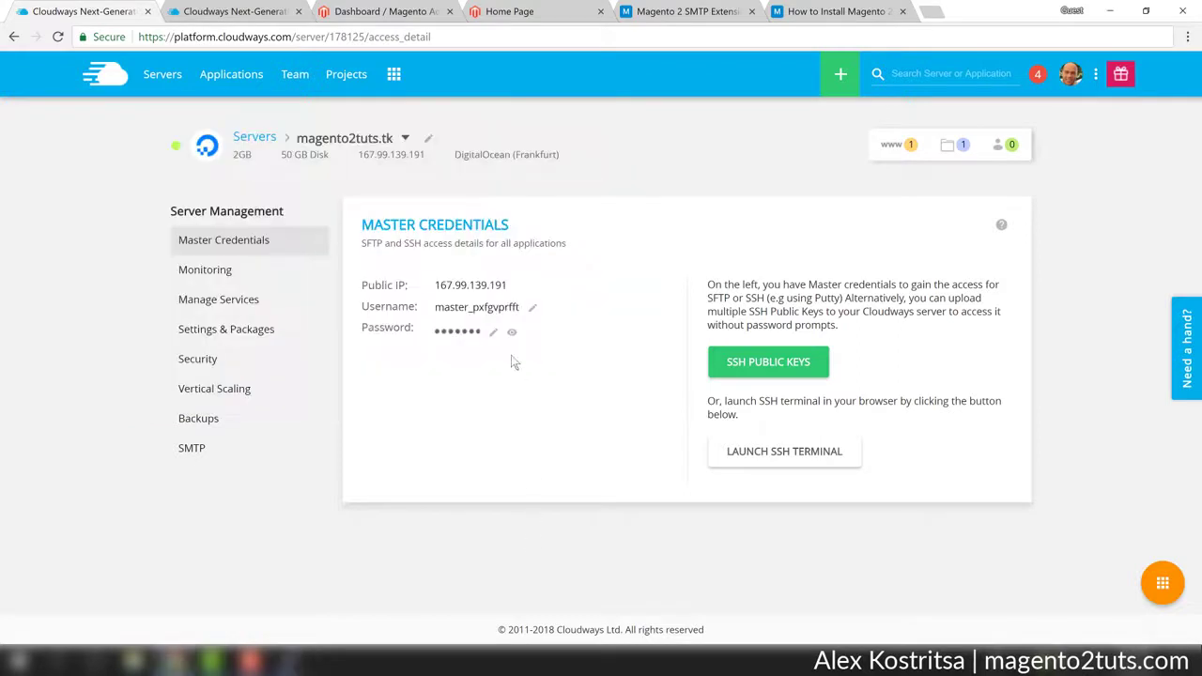
{"action": "left_click", "coordinate": [465, 332]}
{"action": "left_click", "coordinate": [287, 662]}
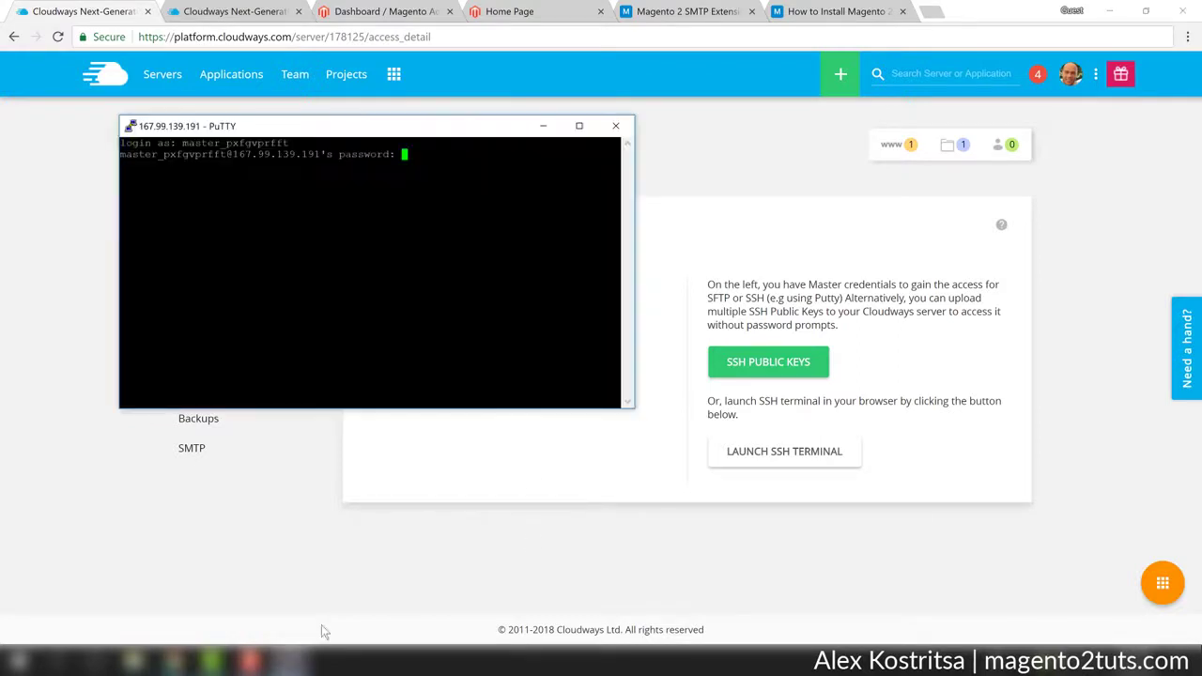
{"action": "key", "text": "Return"}
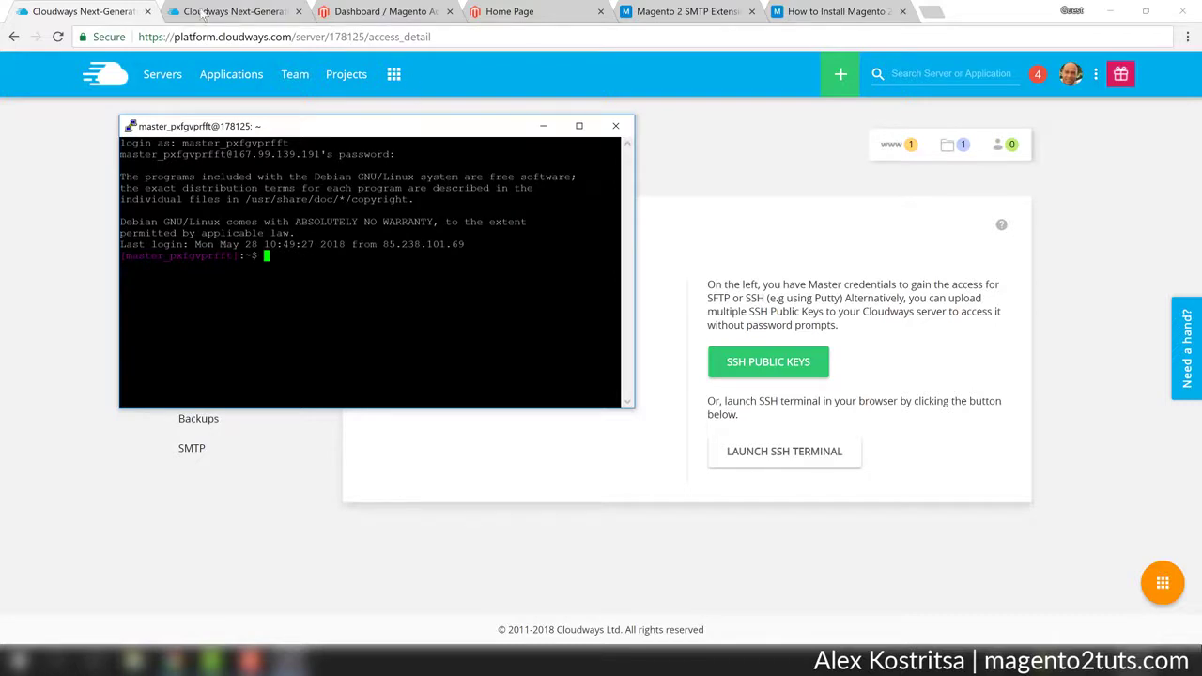
- Copy the SMTP 'composer require' line from the Composer section of Mageplaza's How to Install guide
{"action": "left_click", "coordinate": [505, 11]}
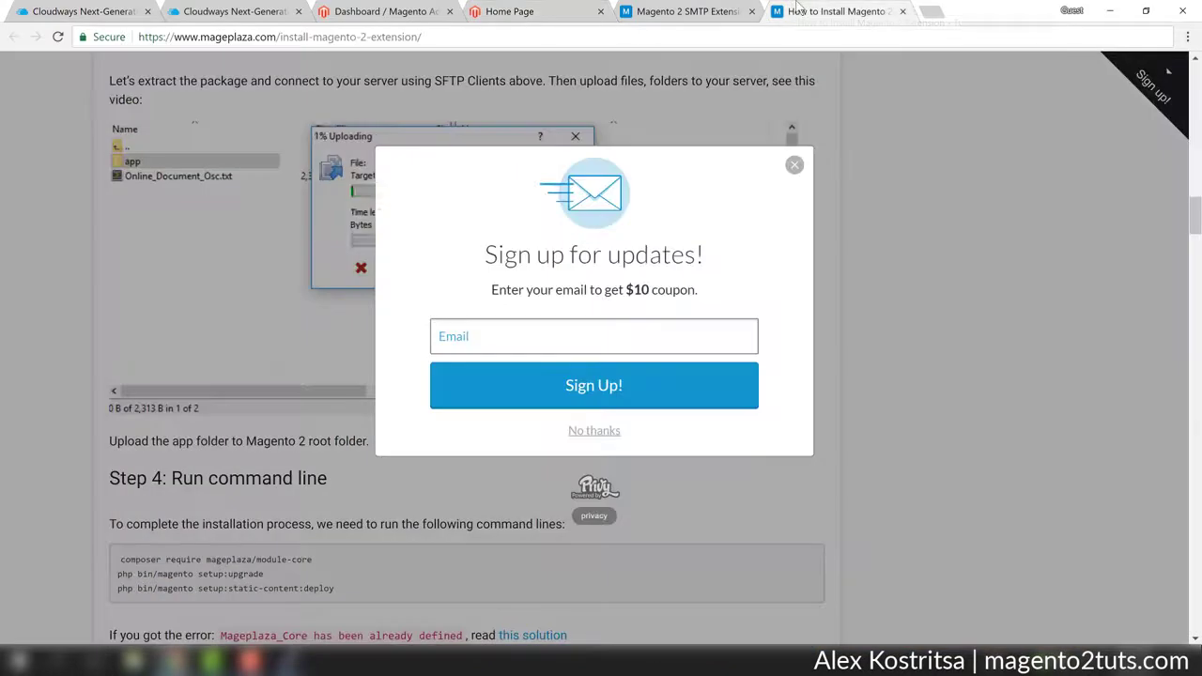
{"action": "left_click", "coordinate": [807, 11]}
{"action": "left_click", "coordinate": [793, 164]}
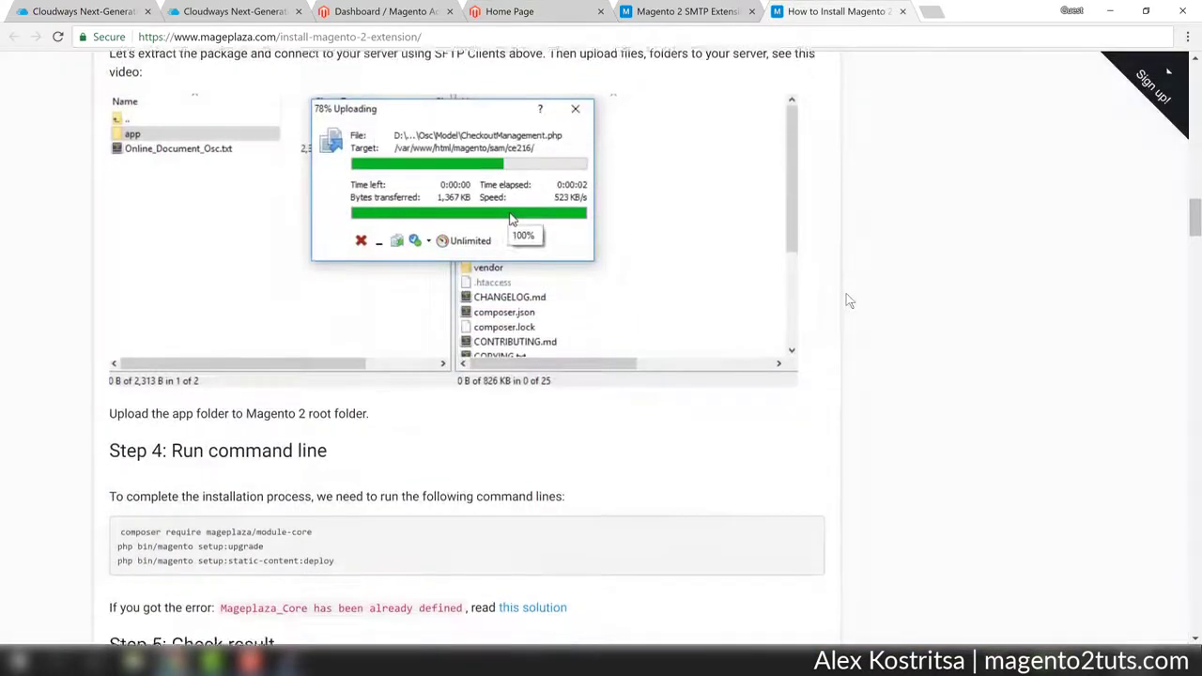
{"action": "scroll", "coordinate": [848, 300], "scroll_direction": "down", "scroll_amount": 2}
{"action": "scroll", "coordinate": [848, 300], "scroll_direction": "down", "scroll_amount": 2}
{"action": "scroll", "coordinate": [845, 293], "scroll_direction": "down", "scroll_amount": 1}
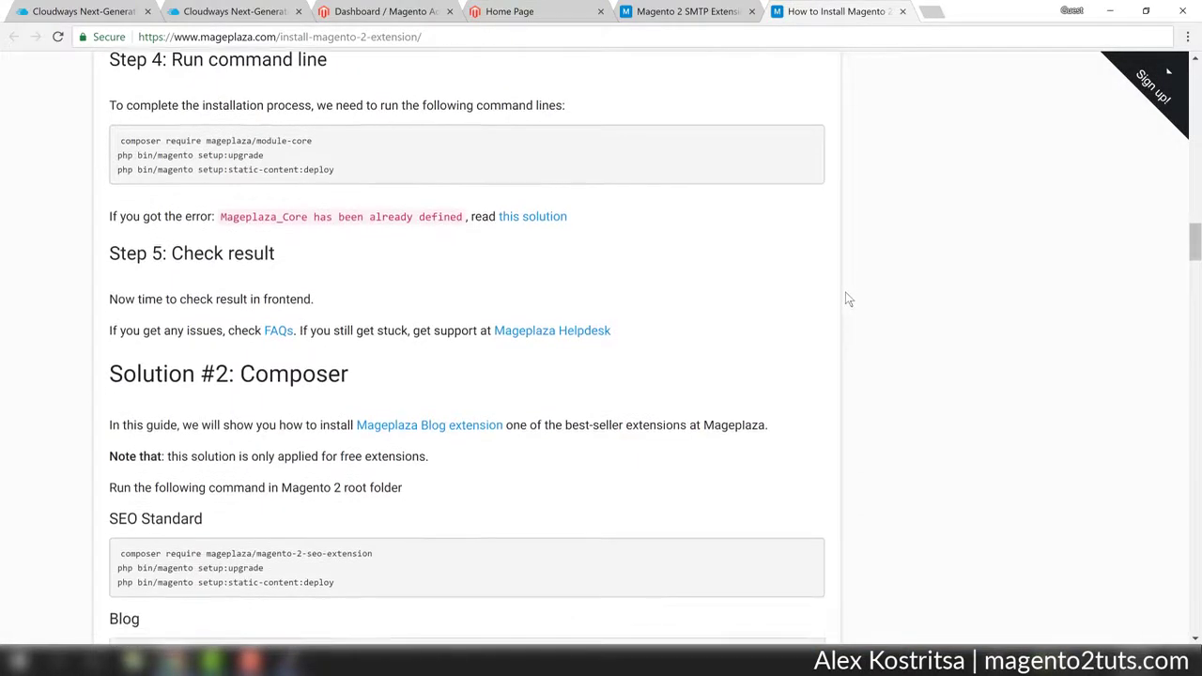
{"action": "scroll", "coordinate": [843, 287], "scroll_direction": "down", "scroll_amount": 2}
{"action": "scroll", "coordinate": [826, 274], "scroll_direction": "down", "scroll_amount": 1}
{"action": "scroll", "coordinate": [367, 320], "scroll_direction": "down", "scroll_amount": 1}
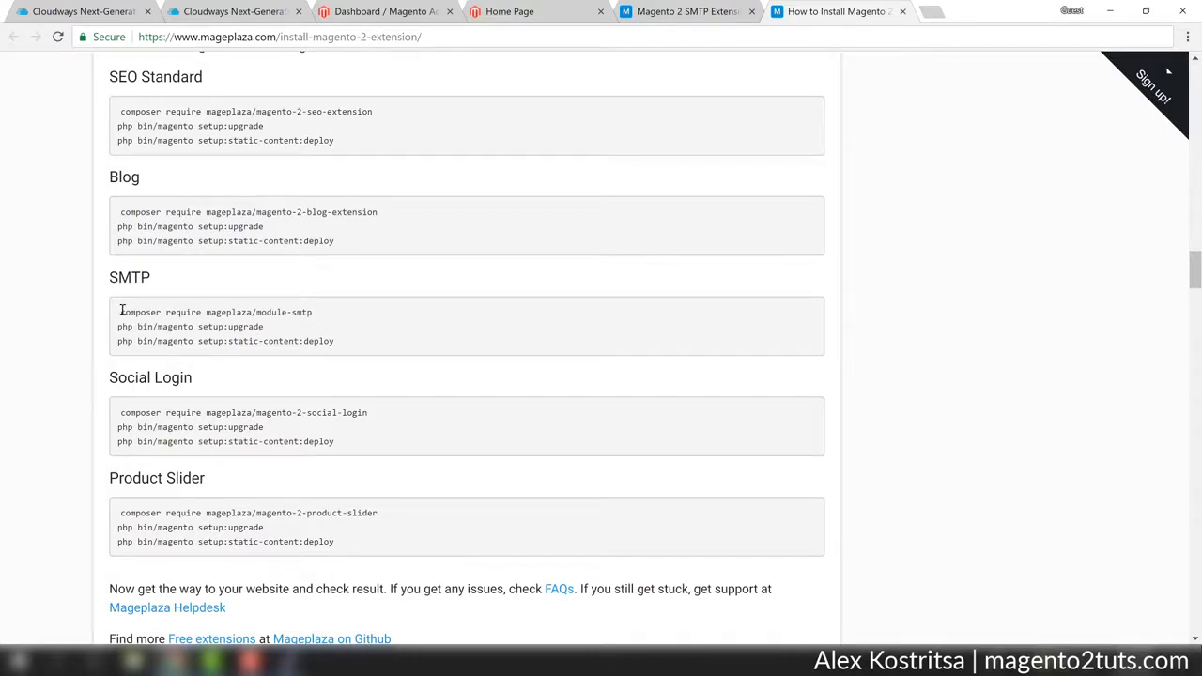
{"action": "left_click_drag", "start_coordinate": [121, 311], "coordinate": [315, 314]}
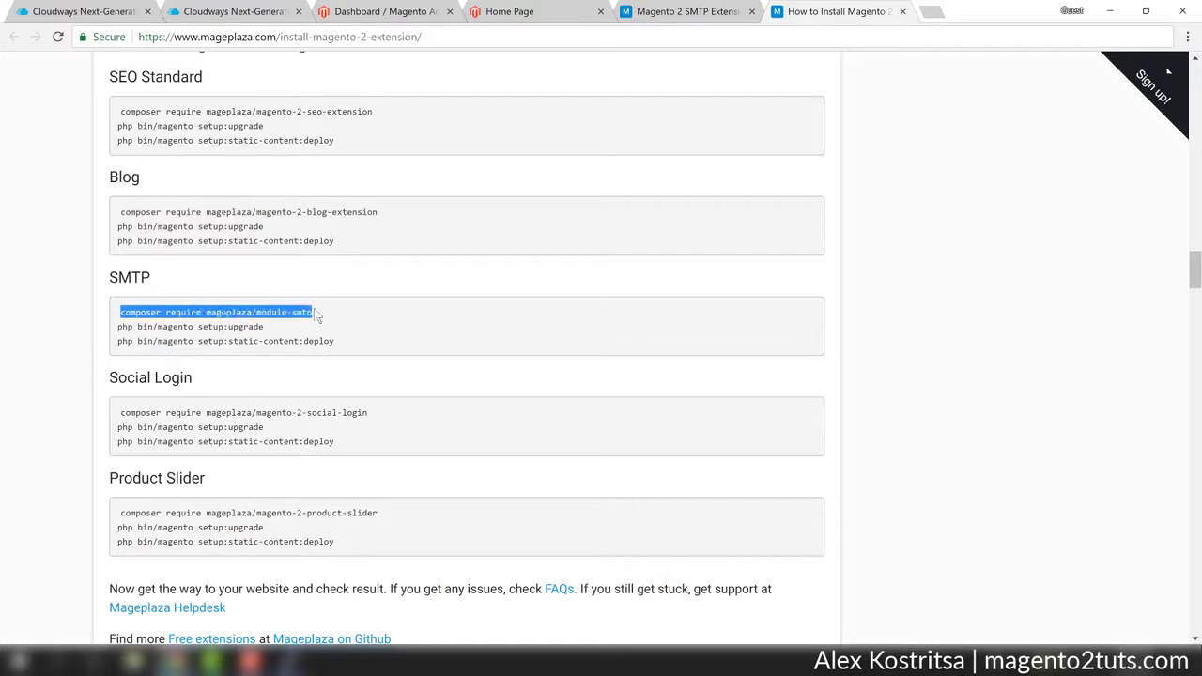
{"action": "left_click", "coordinate": [293, 660]}
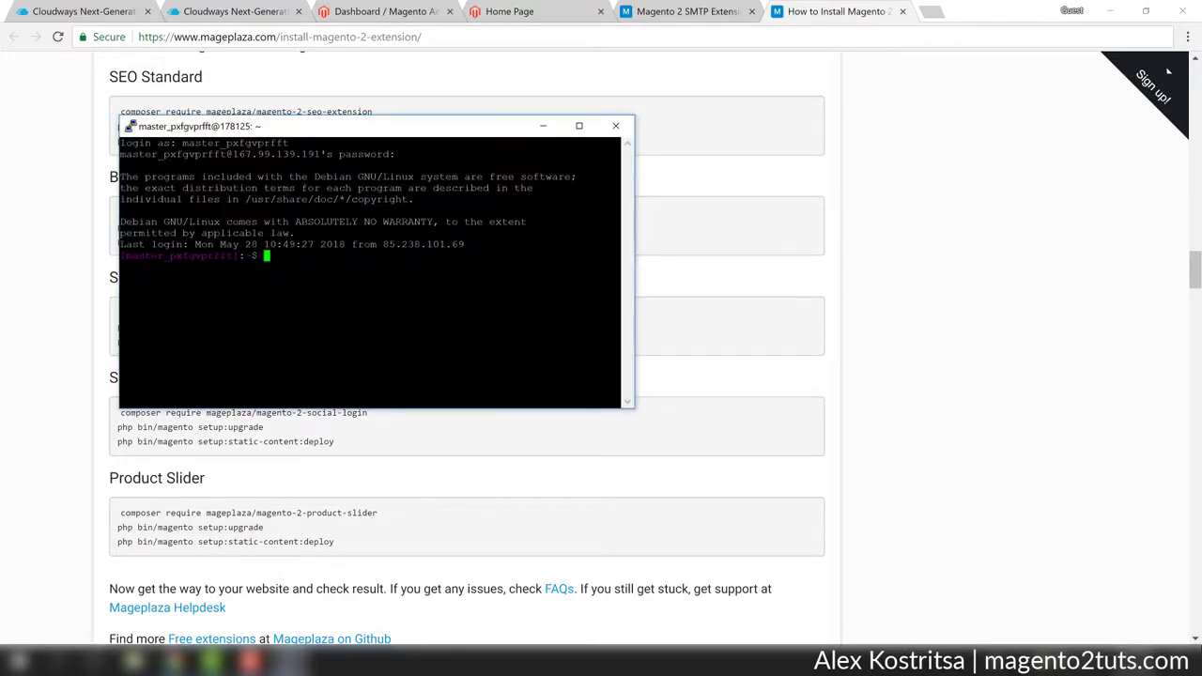
- Maximize the terminal and change into the applications/ebusutdetu application folder
{"action": "double_click", "coordinate": [413, 126]}
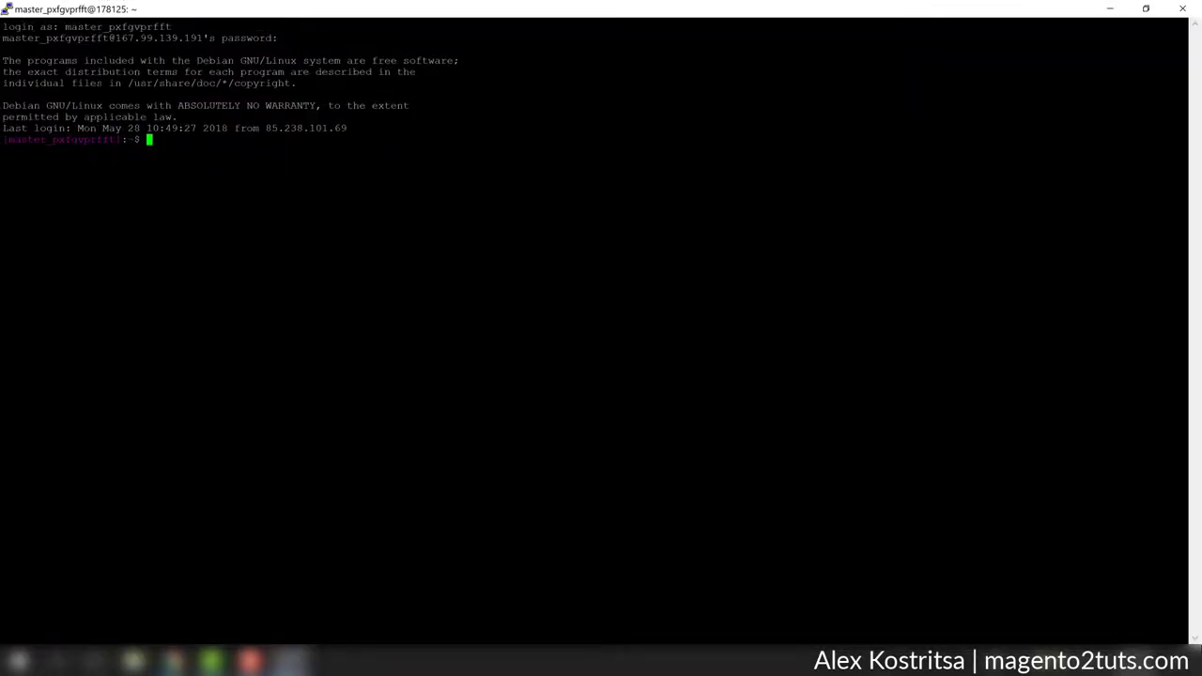
{"action": "type", "text": "cd"}
{"action": "key", "text": "Tab"}
{"action": "key", "text": "Tab"}
{"action": "type", "text": "a"}
{"action": "key", "text": "Tab"}
{"action": "key", "text": "Return"}
{"action": "type", "text": "cd e"}
{"action": "key", "text": "Tab"}
{"action": "key", "text": "Return"}
- In public_html, list the Magento root and run 'composer require mageplaza/module-smtp'
{"action": "type", "text": "cdc"}
{"action": "key", "text": "BackSpace"}
{"action": "type", "text": "pu"}
{"action": "key", "text": "Tab"}
{"action": "key", "text": "Return"}
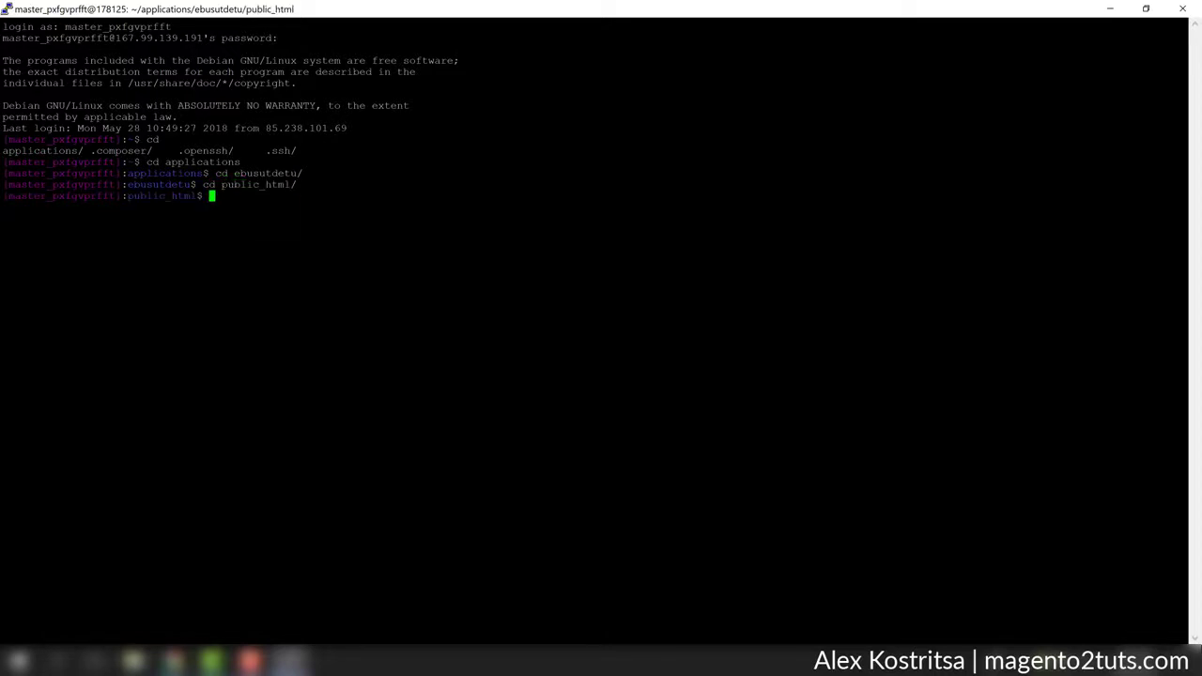
{"action": "type", "text": "ls"}
{"action": "key", "text": "Return"}
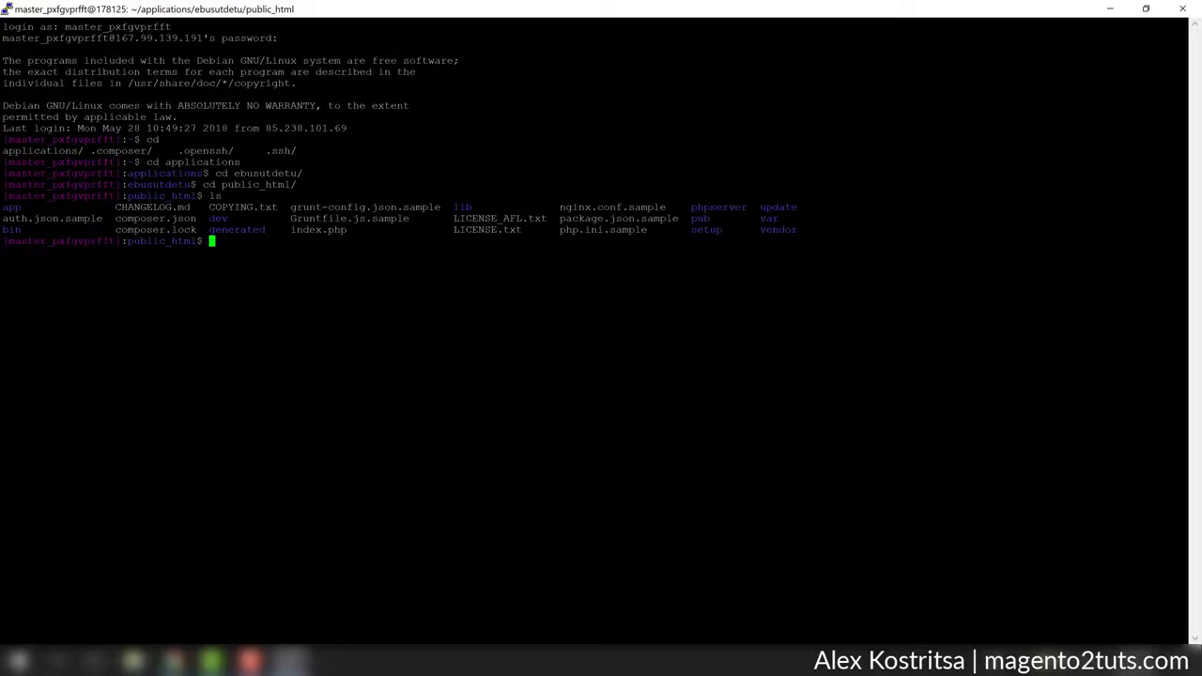
{"action": "type", "text": "composer require mageplaza/module-smtp"}
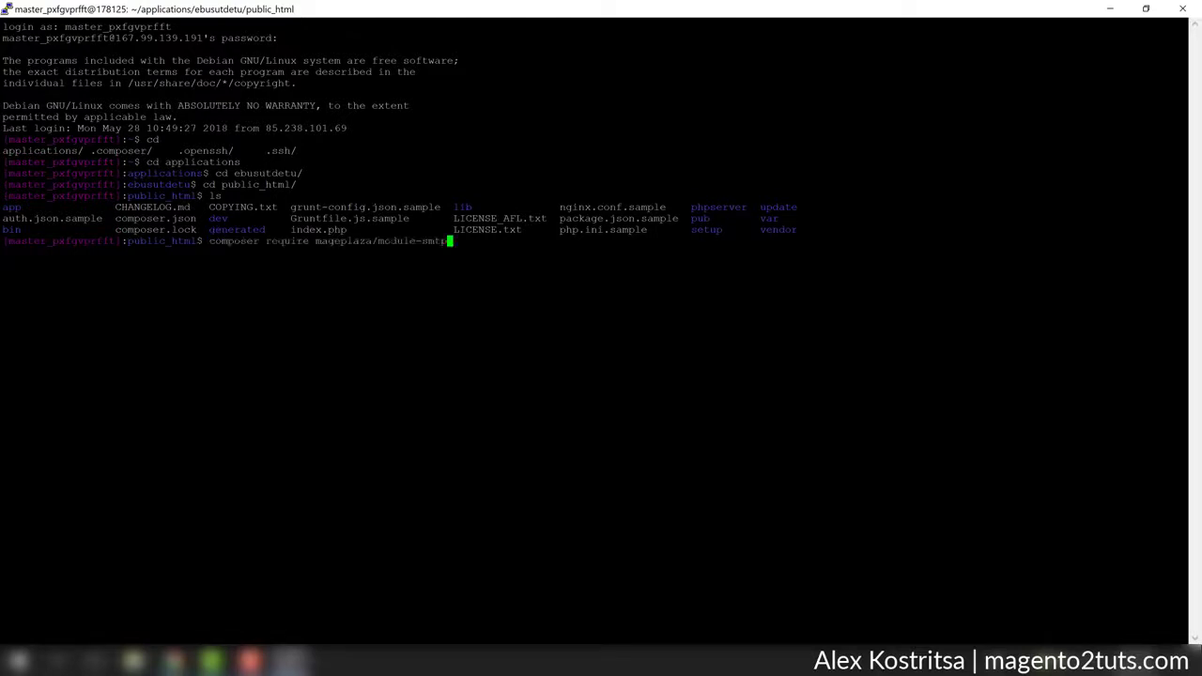
{"action": "key", "text": "Return"}
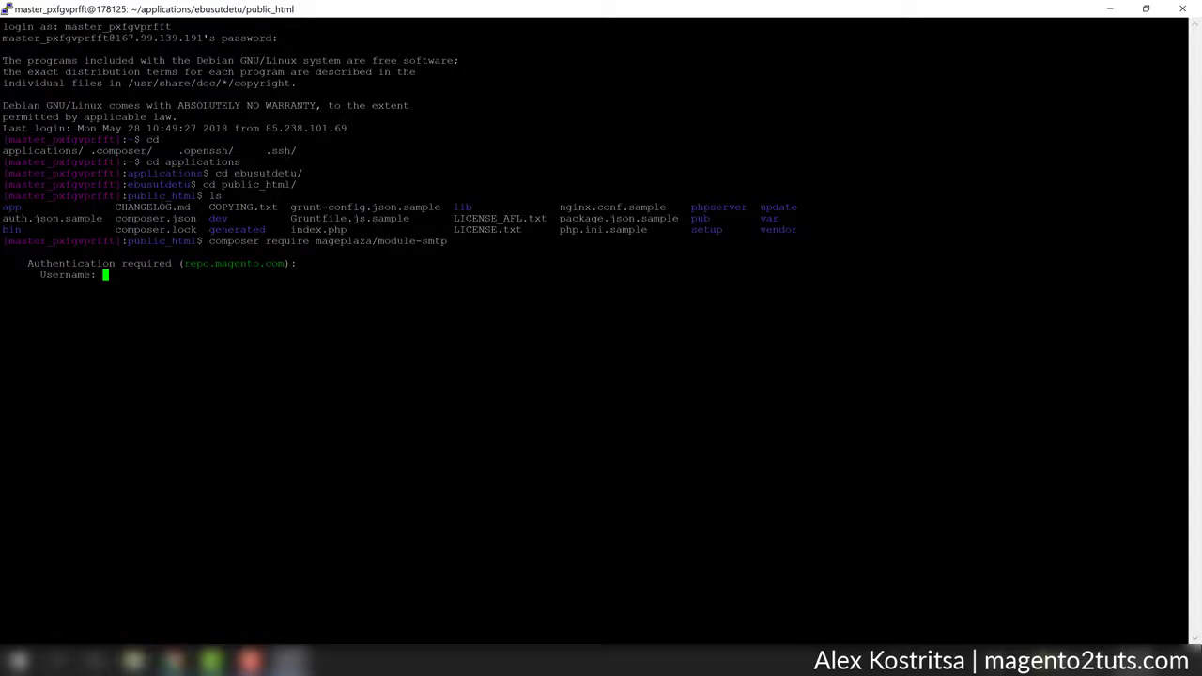
- Sign in to magento.com's My Account with the account e-mail and password, retrying after a failed attempt
{"action": "left_click", "coordinate": [174, 661]}
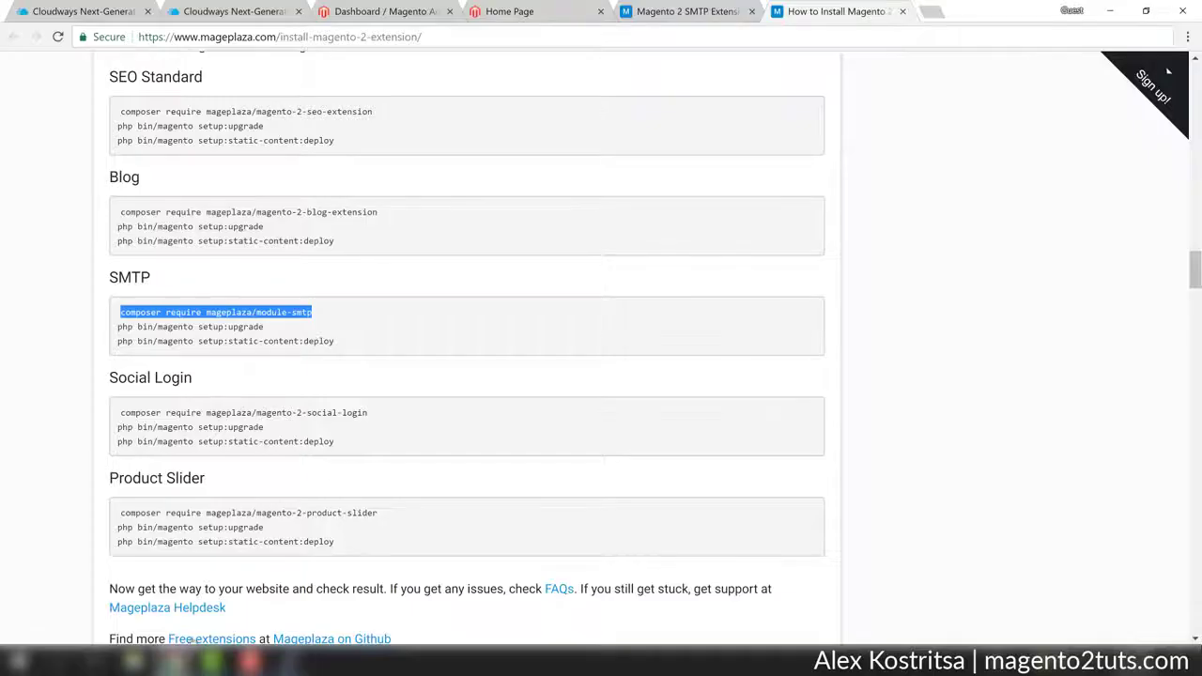
{"action": "left_click", "coordinate": [932, 13]}
{"action": "type", "text": "magento.com"}
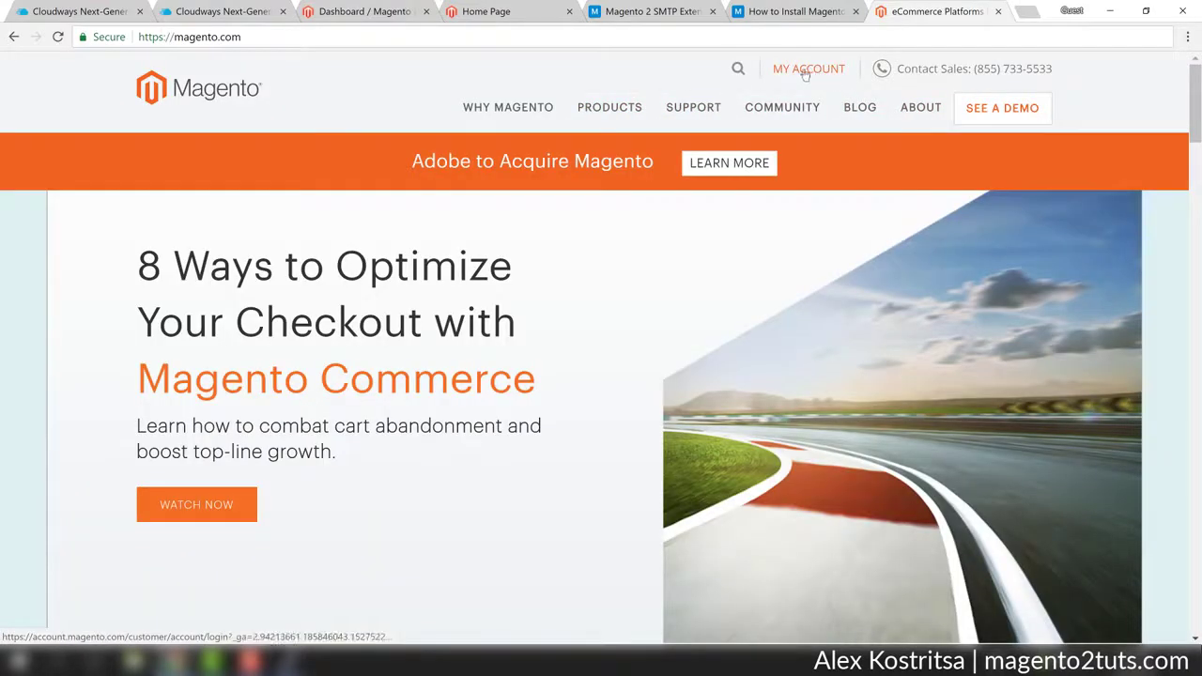
{"action": "left_click", "coordinate": [796, 75]}
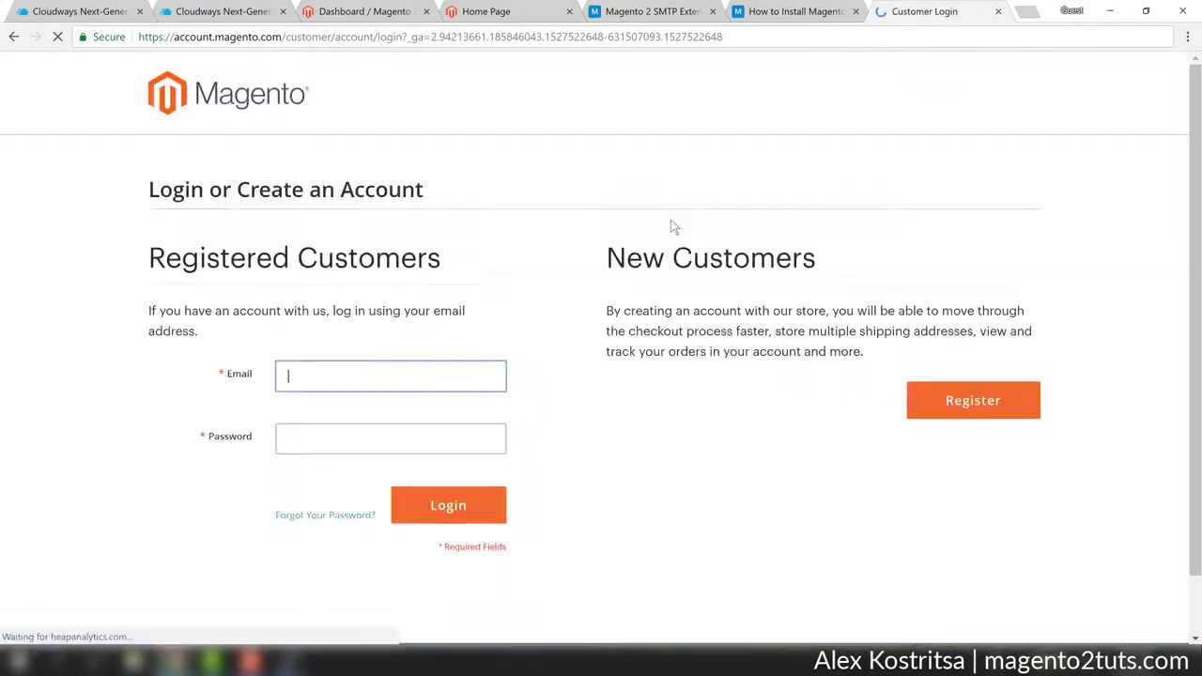
{"action": "type", "text": "k"}
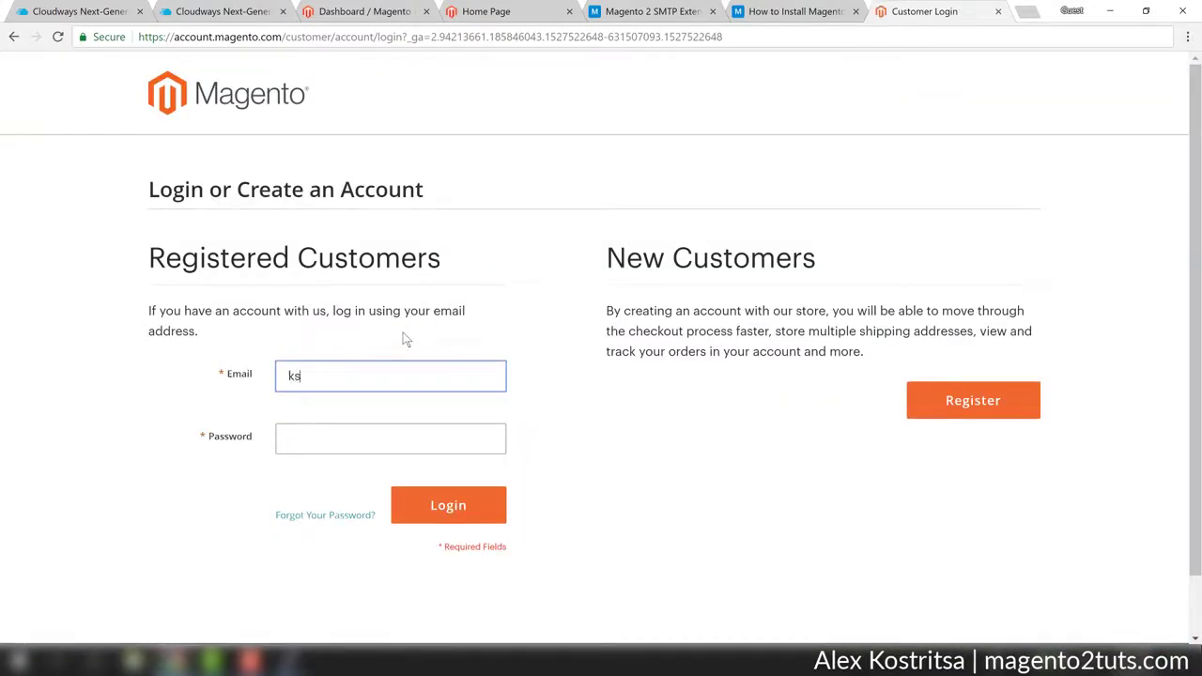
{"action": "key", "text": "Tab"}
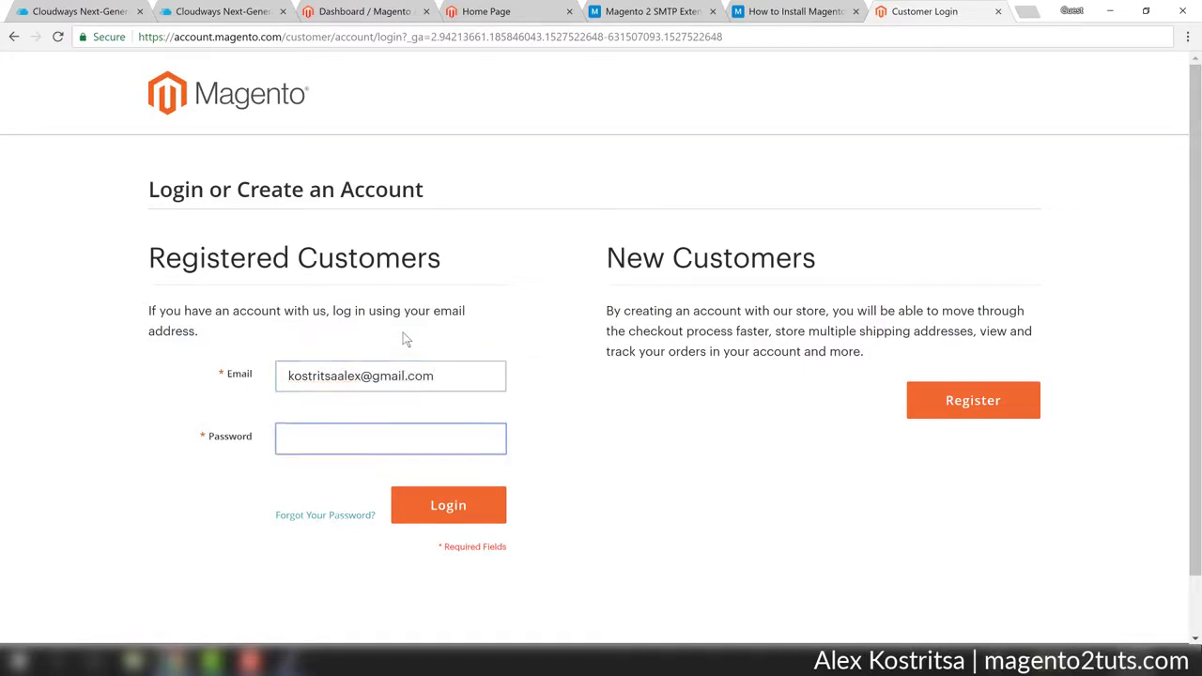
{"action": "type", "text": "••••••••••••••"}
{"action": "key", "text": "Return"}
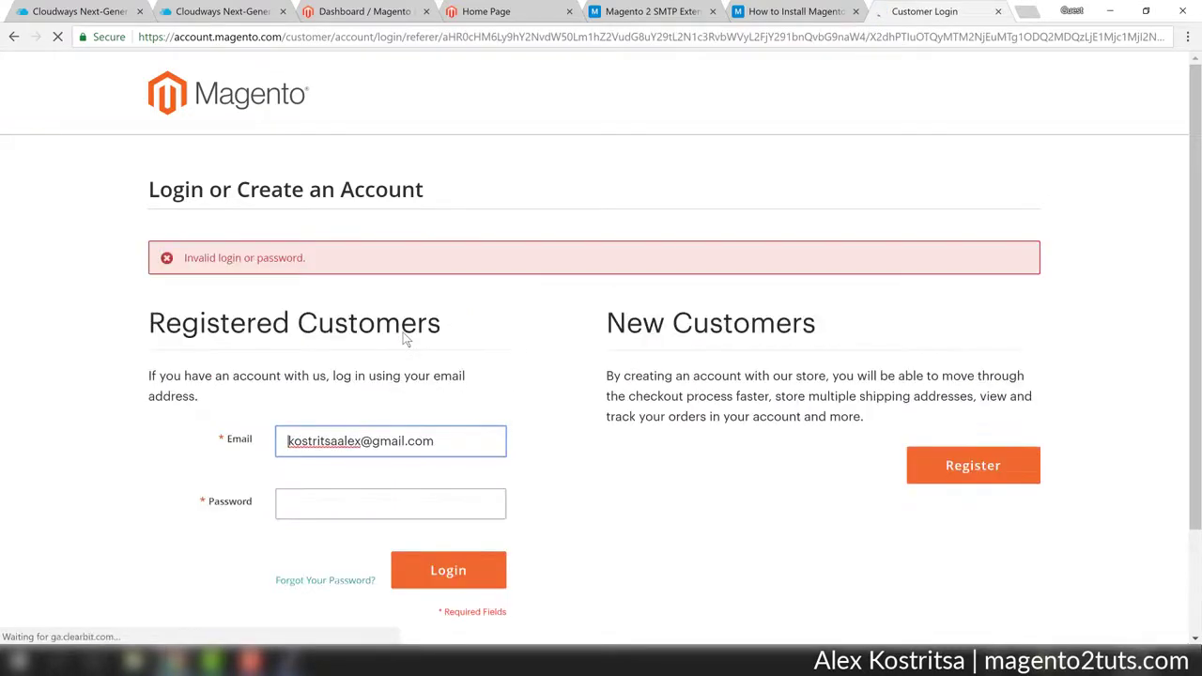
{"action": "type", "text": "••••••••••"}
{"action": "key", "text": "Return"}
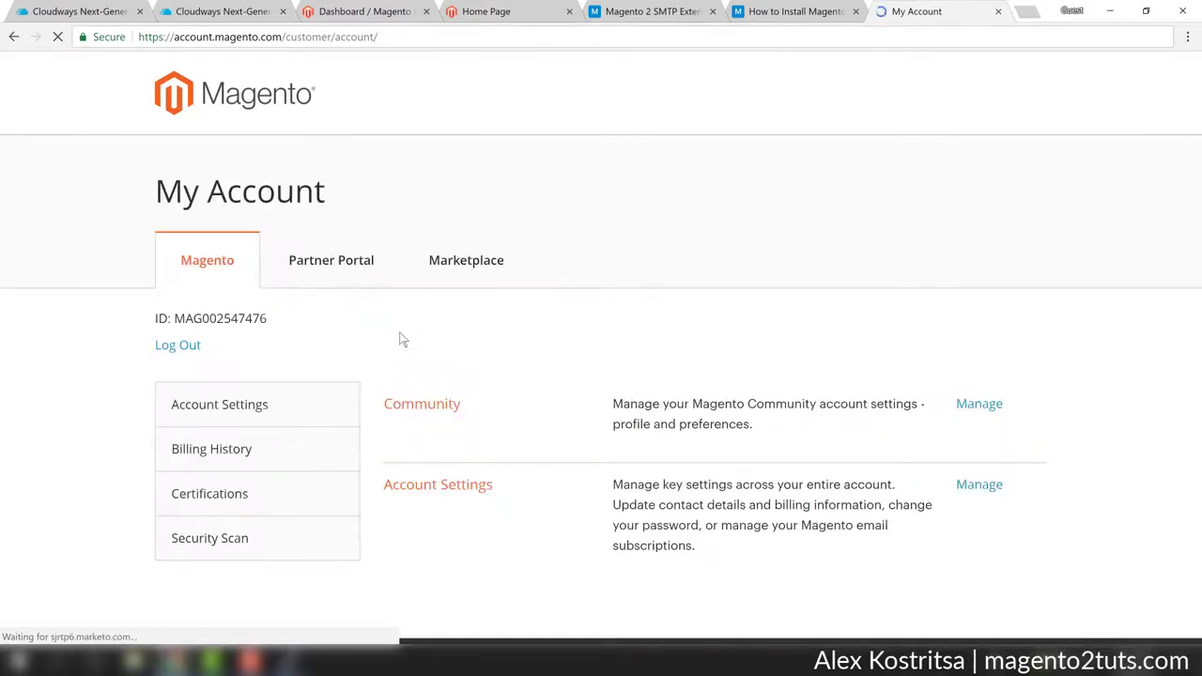
- Open the Marketplace area of My Account and its Access Keys list
{"action": "left_click", "coordinate": [466, 267]}
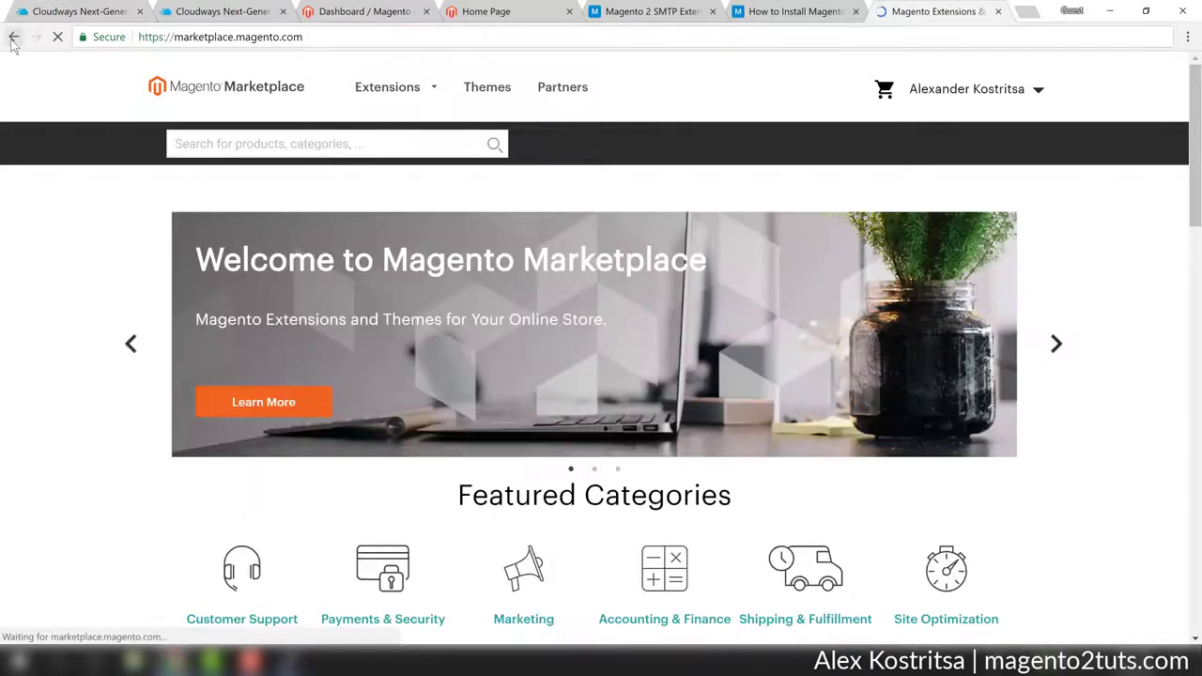
{"action": "left_click", "coordinate": [13, 38]}
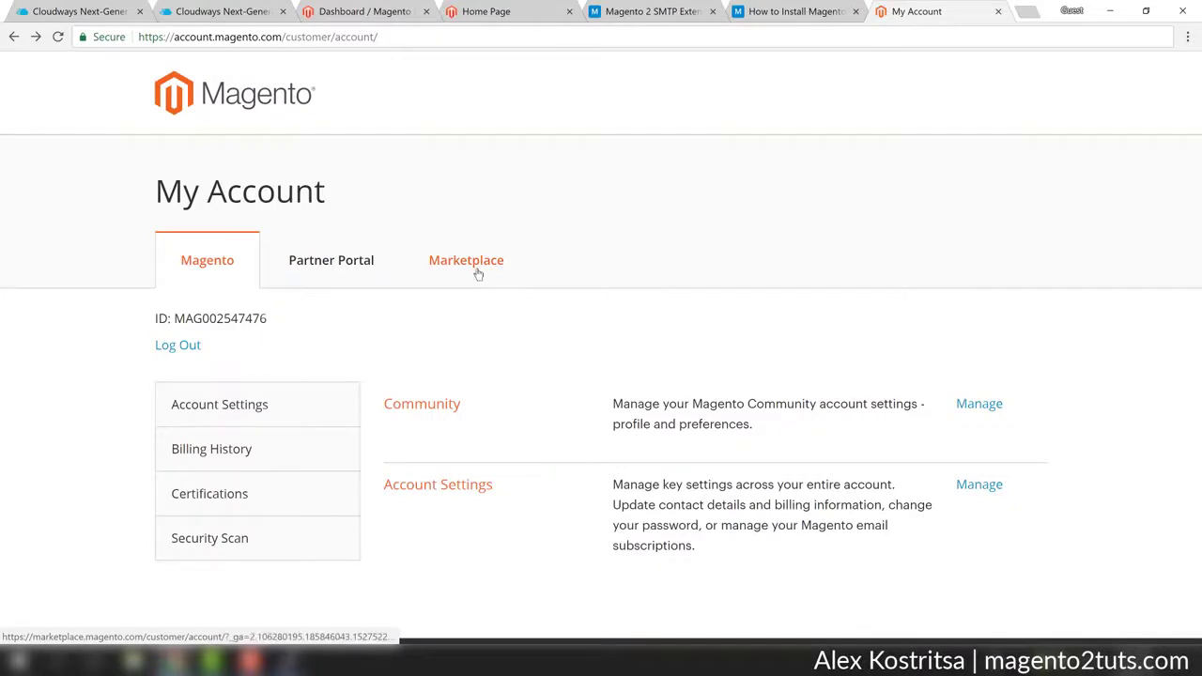
{"action": "left_click", "coordinate": [475, 268]}
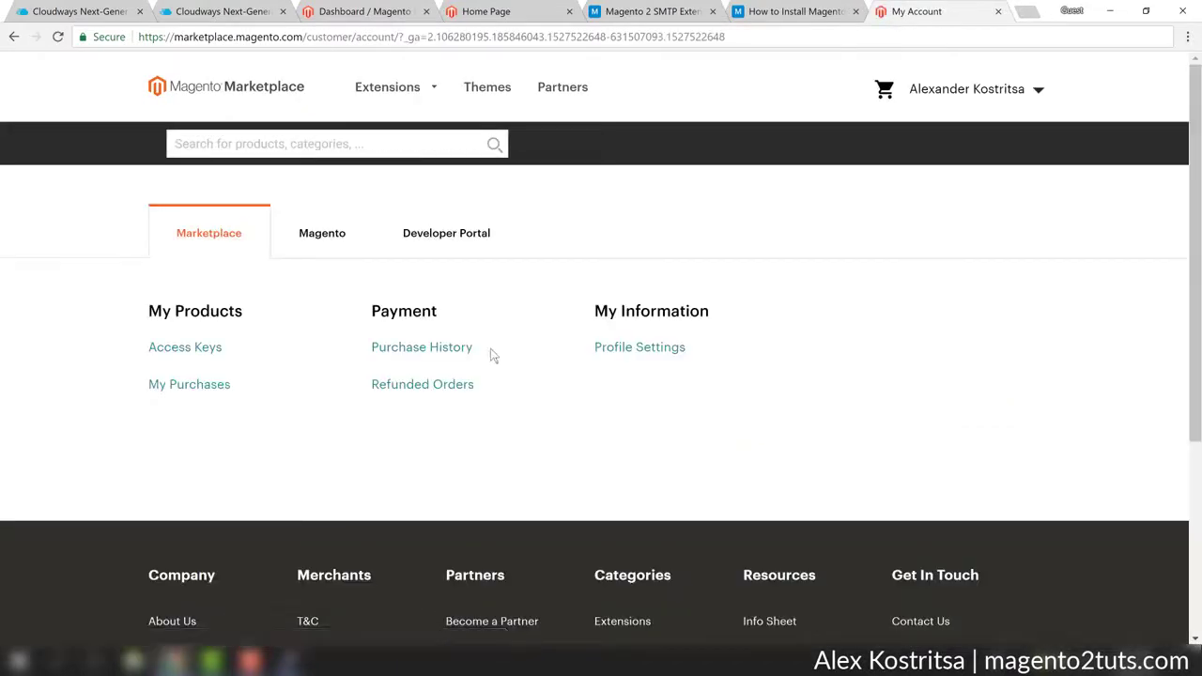
{"action": "left_click", "coordinate": [200, 353]}
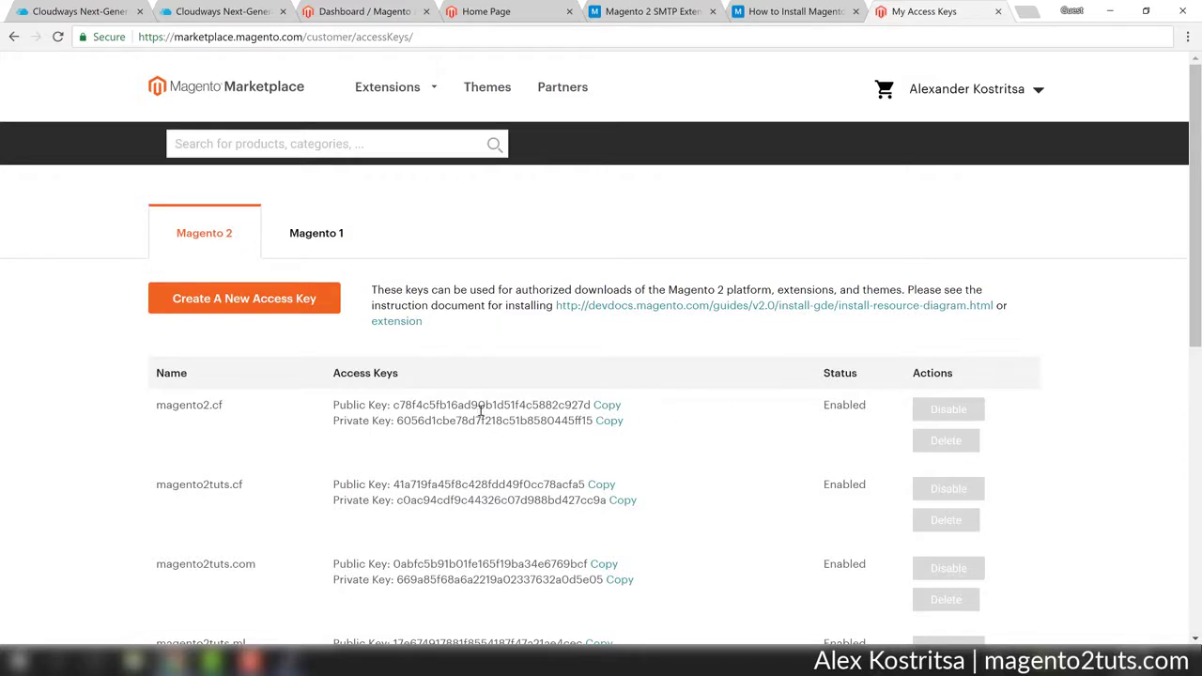
- Authenticate composer with the magento2.cf public and private access keys and store the credentials (Y)
{"action": "left_click", "coordinate": [606, 405]}
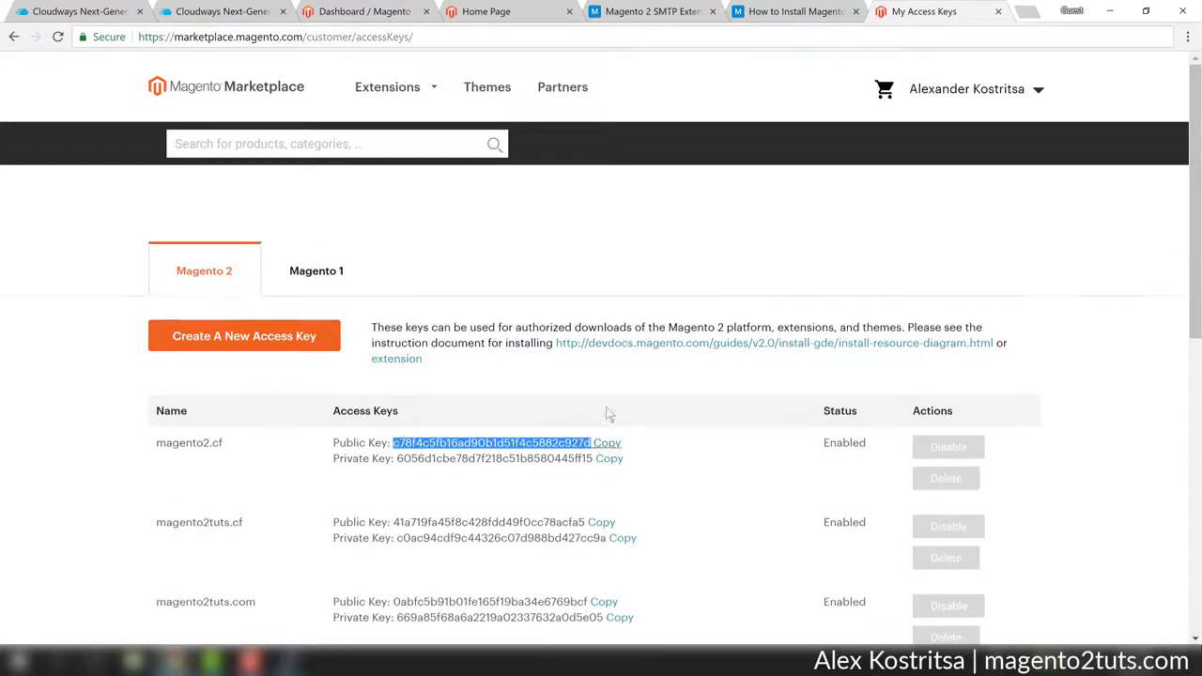
{"action": "left_click", "coordinate": [1110, 9]}
{"action": "key", "text": "shift+Insert"}
{"action": "key", "text": "Return"}
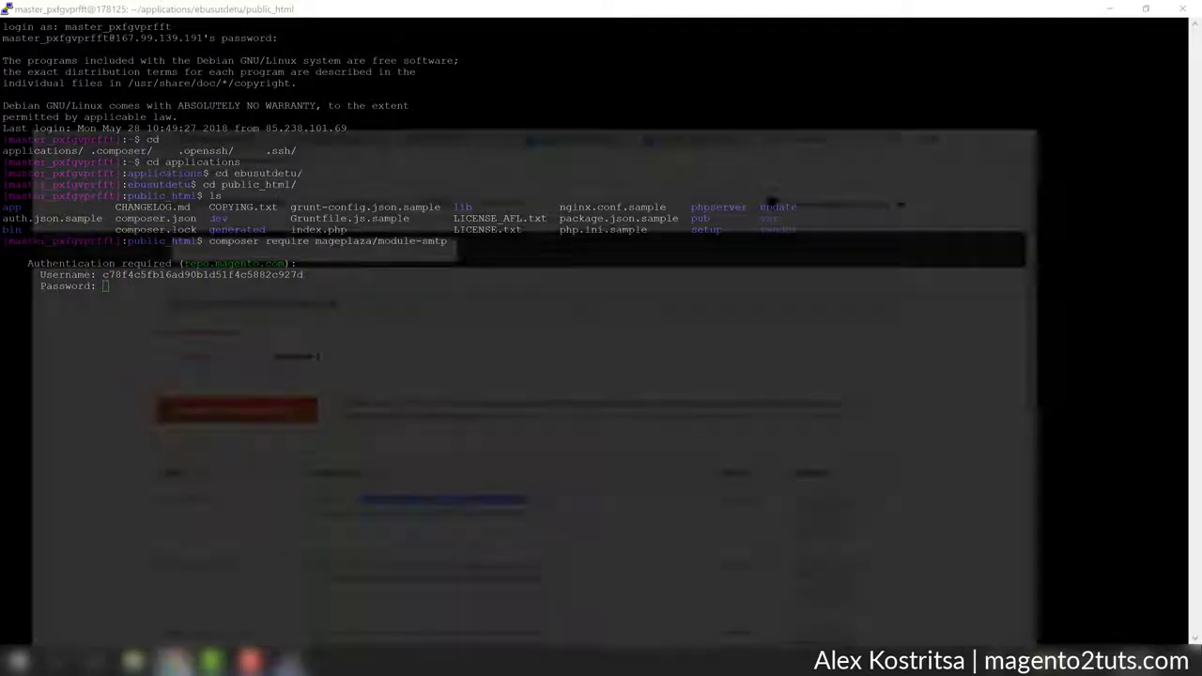
{"action": "left_click", "coordinate": [169, 610]}
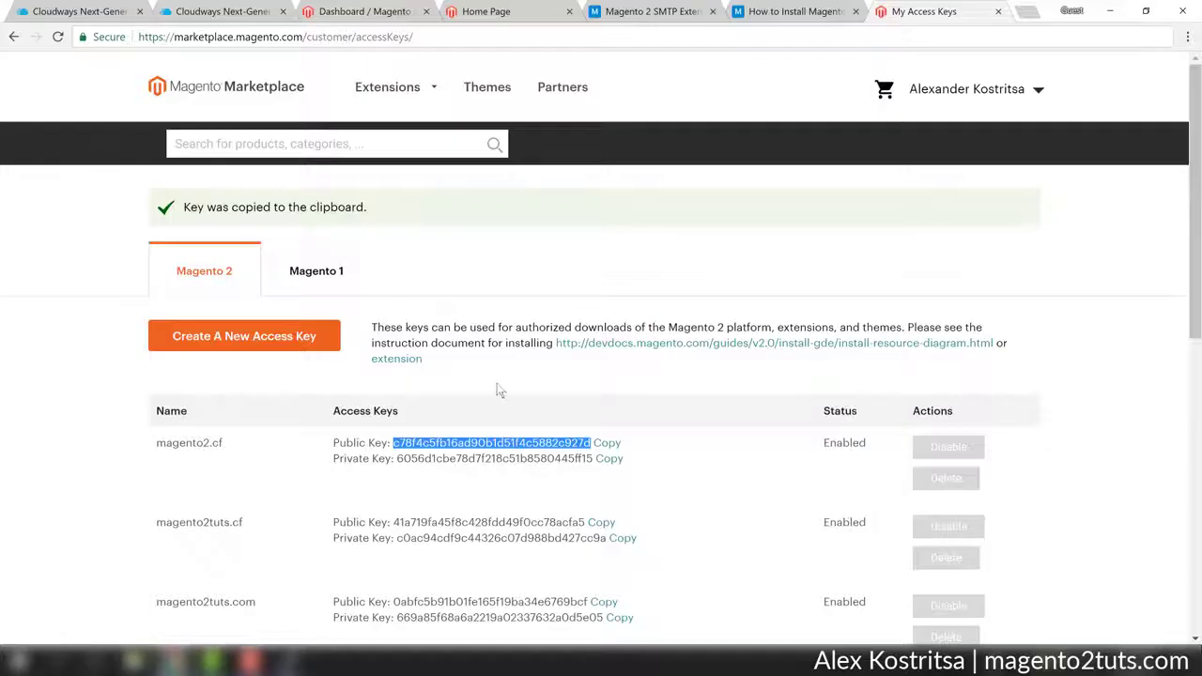
{"action": "left_click", "coordinate": [608, 458]}
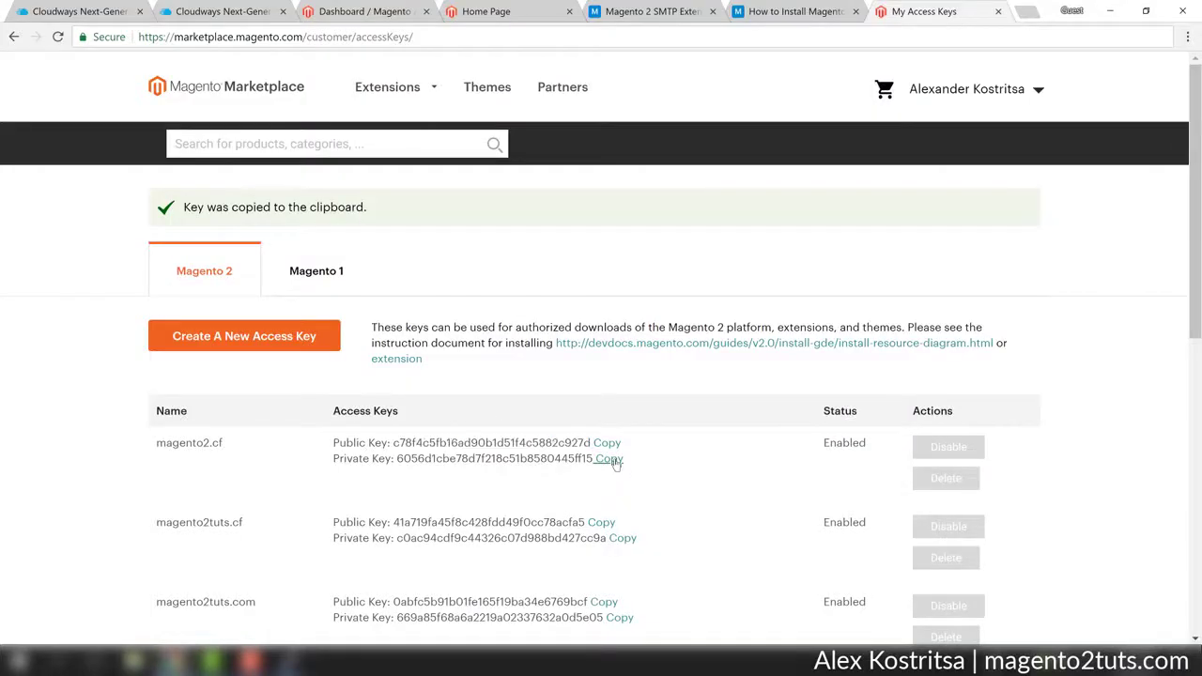
{"action": "left_click", "coordinate": [1109, 9]}
{"action": "key", "text": "Return"}
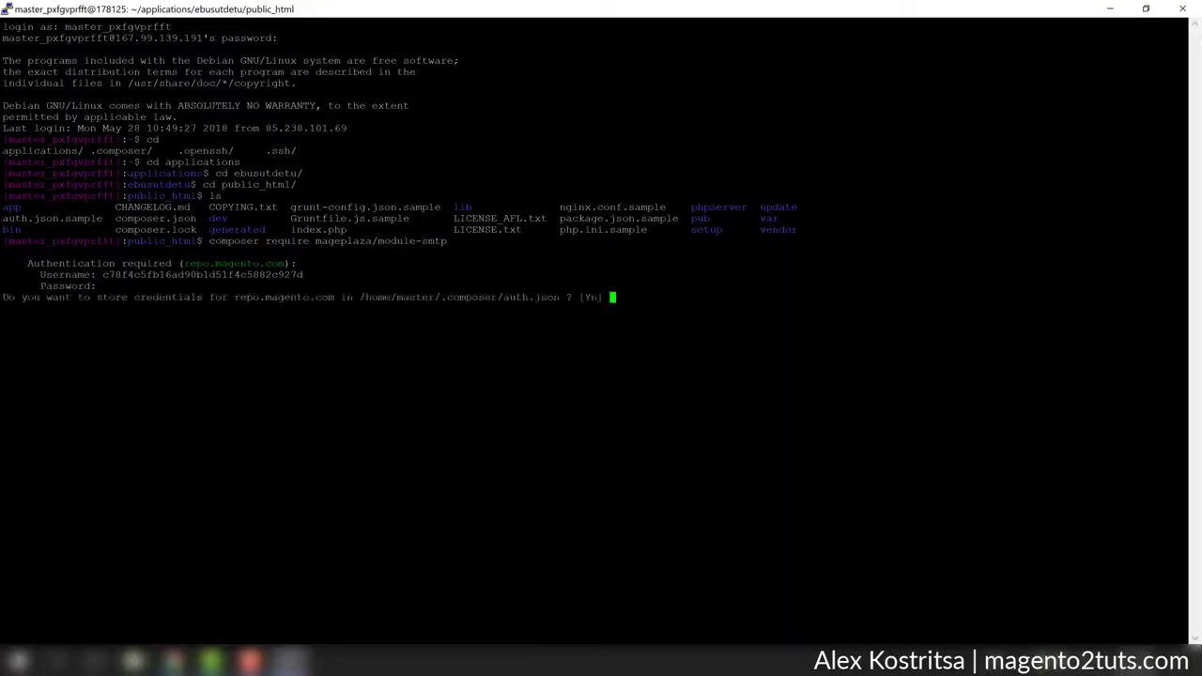
{"action": "type", "text": "Y"}
{"action": "key", "text": "Return"}
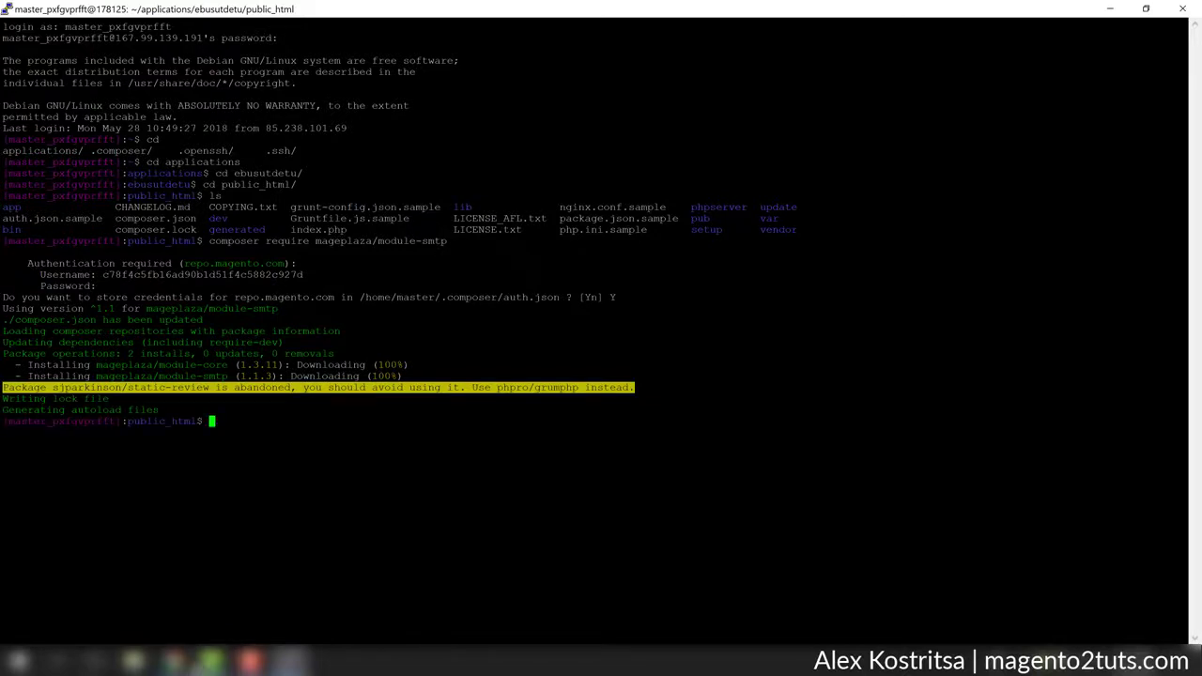
- Run 'php bin/magento setup:upgrade' from the Magento root
{"action": "left_click", "coordinate": [169, 661]}
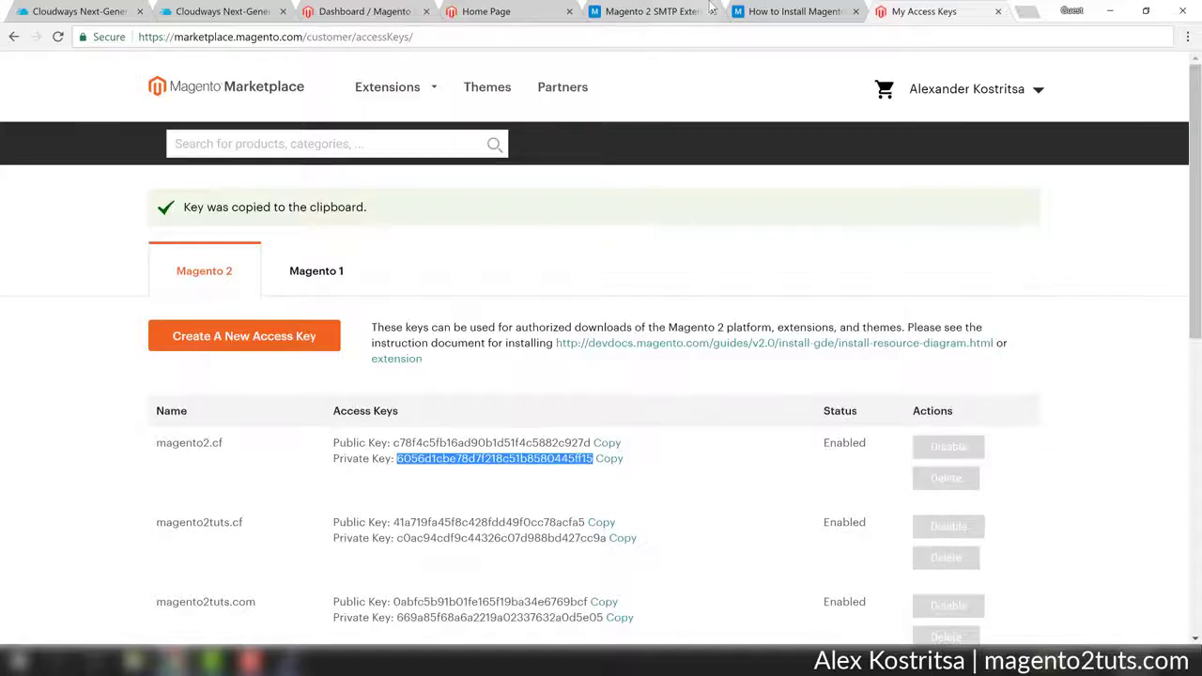
{"action": "left_click", "coordinate": [760, 10]}
{"action": "left_click_drag", "start_coordinate": [284, 333], "coordinate": [109, 330]}
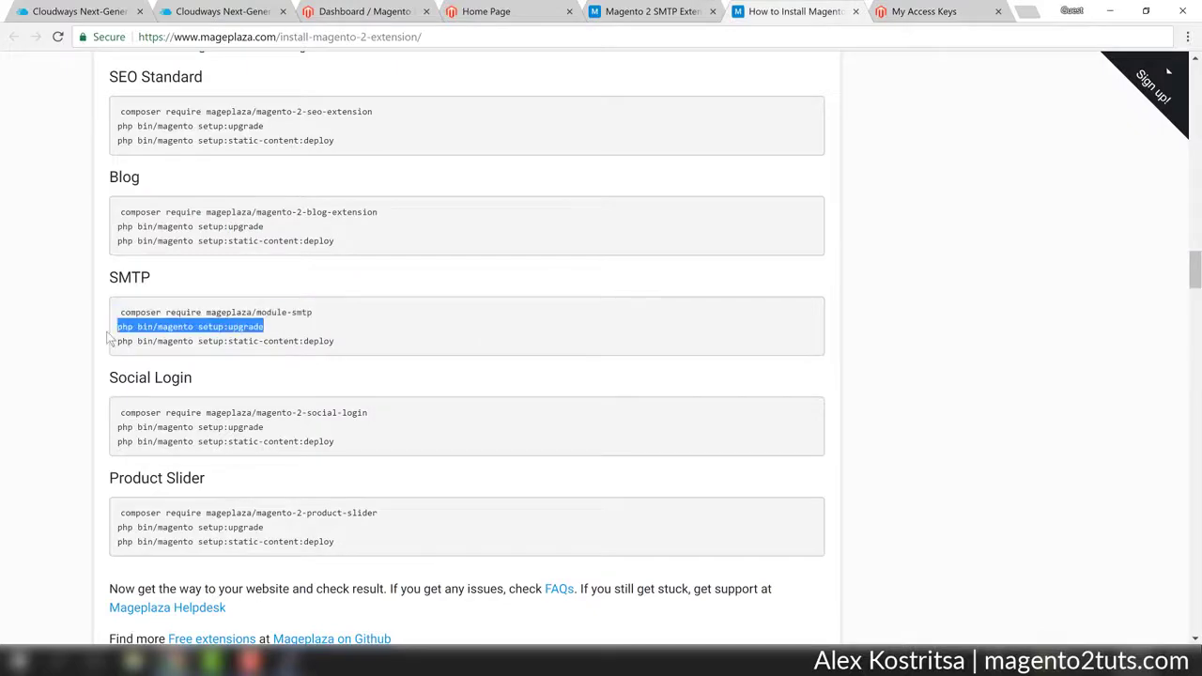
{"action": "left_click", "coordinate": [1110, 10]}
{"action": "type", "text": "php bin/magento setup:upgrade"}
{"action": "key", "text": "Return"}
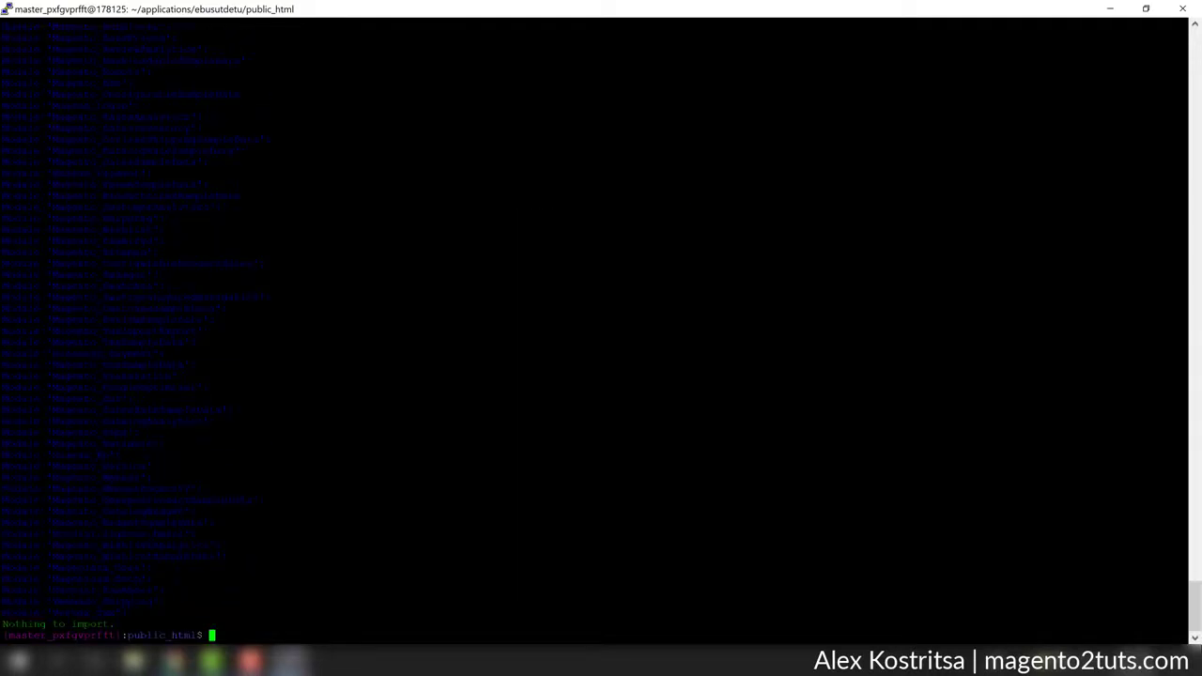
- Run 'php bin/magento setup:static-content:deploy', which is refused as unneeded in default mode
{"action": "left_click", "coordinate": [173, 661]}
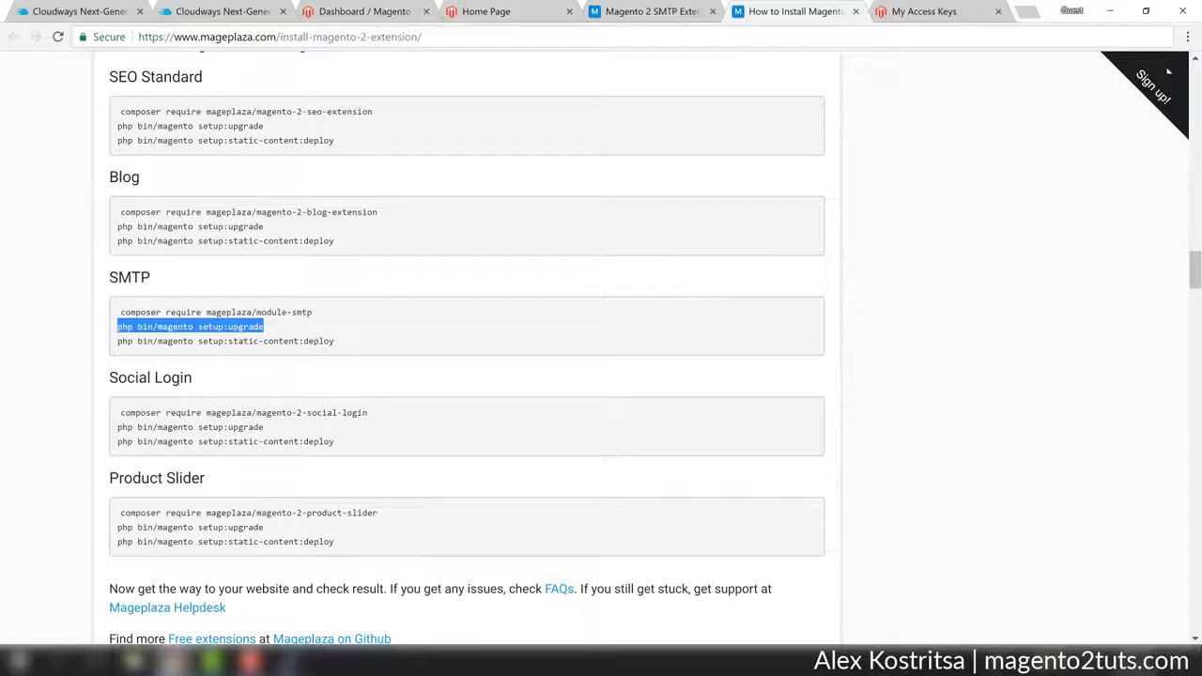
{"action": "left_click_drag", "start_coordinate": [334, 342], "coordinate": [116, 340]}
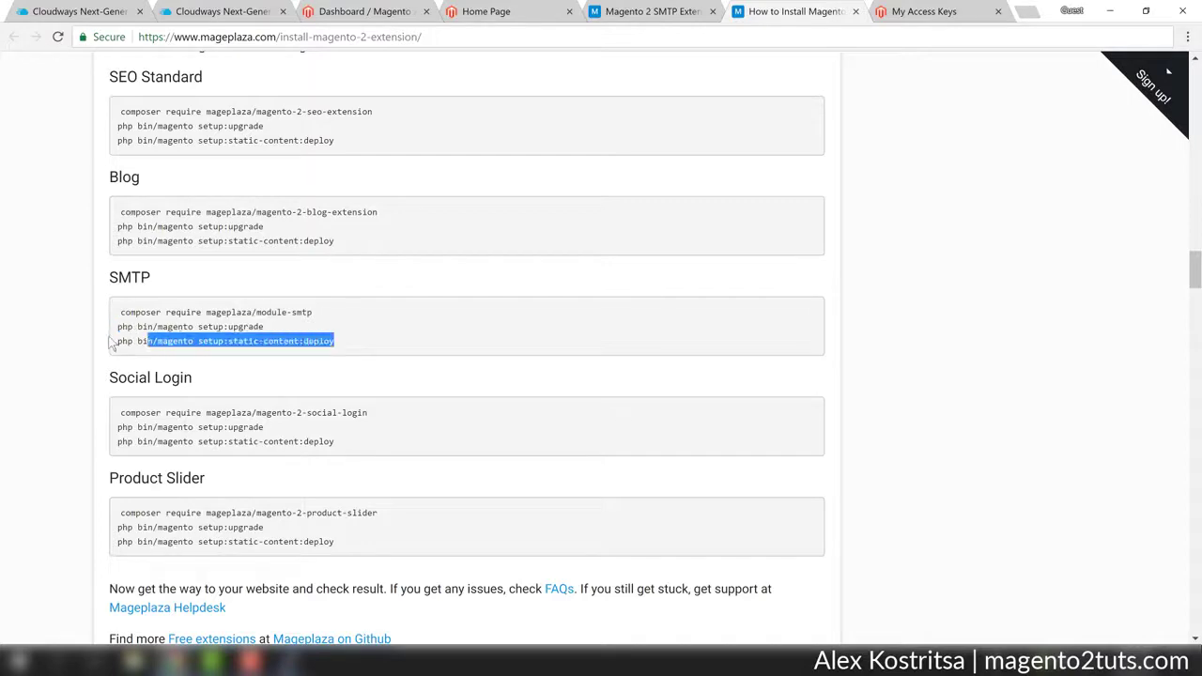
{"action": "left_click", "coordinate": [1110, 10]}
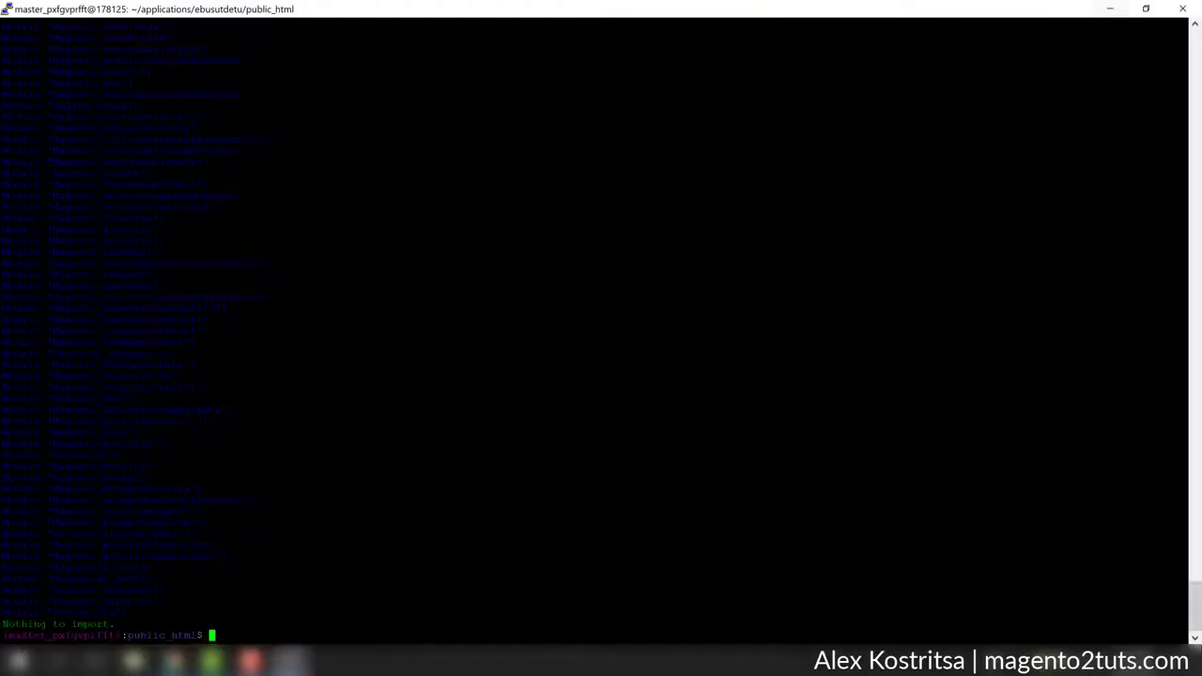
{"action": "type", "text": "php bin/magento setup:static-content:deploy"}
{"action": "key", "text": "Return"}
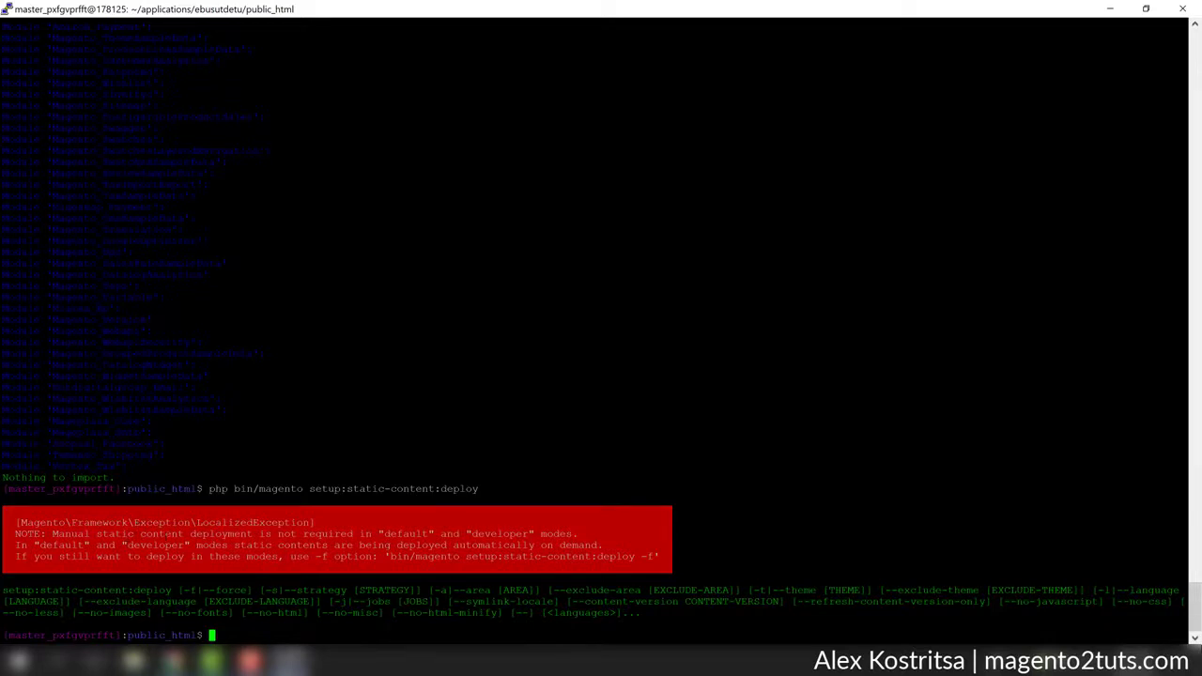
{"action": "mouse_move", "coordinate": [171, 661]}
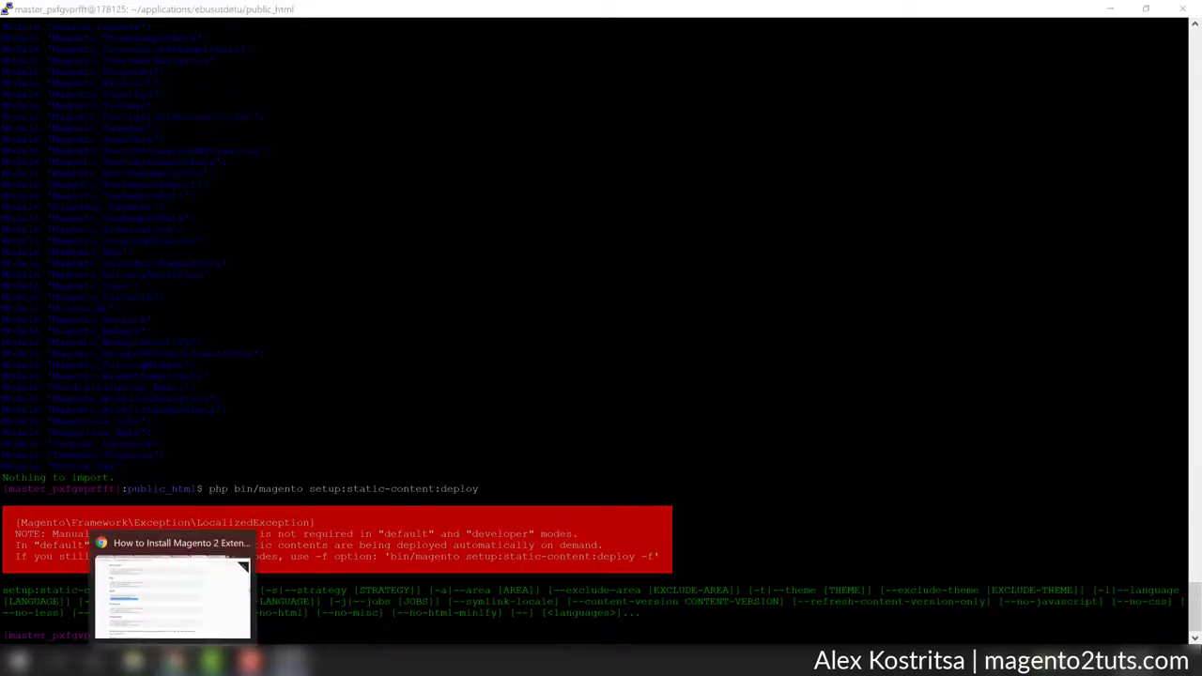
{"action": "left_click", "coordinate": [194, 606]}
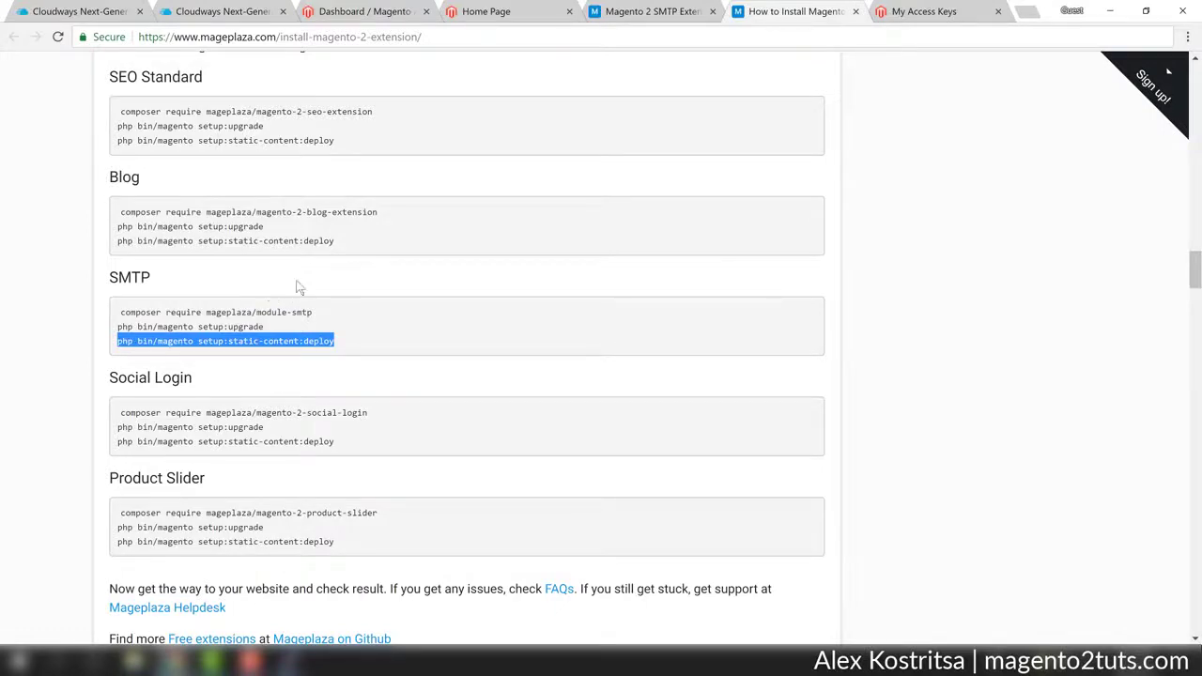
- Reload the Magento admin and paste the admin username from Cloudways into the sign-in form
{"action": "left_click", "coordinate": [479, 11]}
{"action": "left_click", "coordinate": [385, 11]}
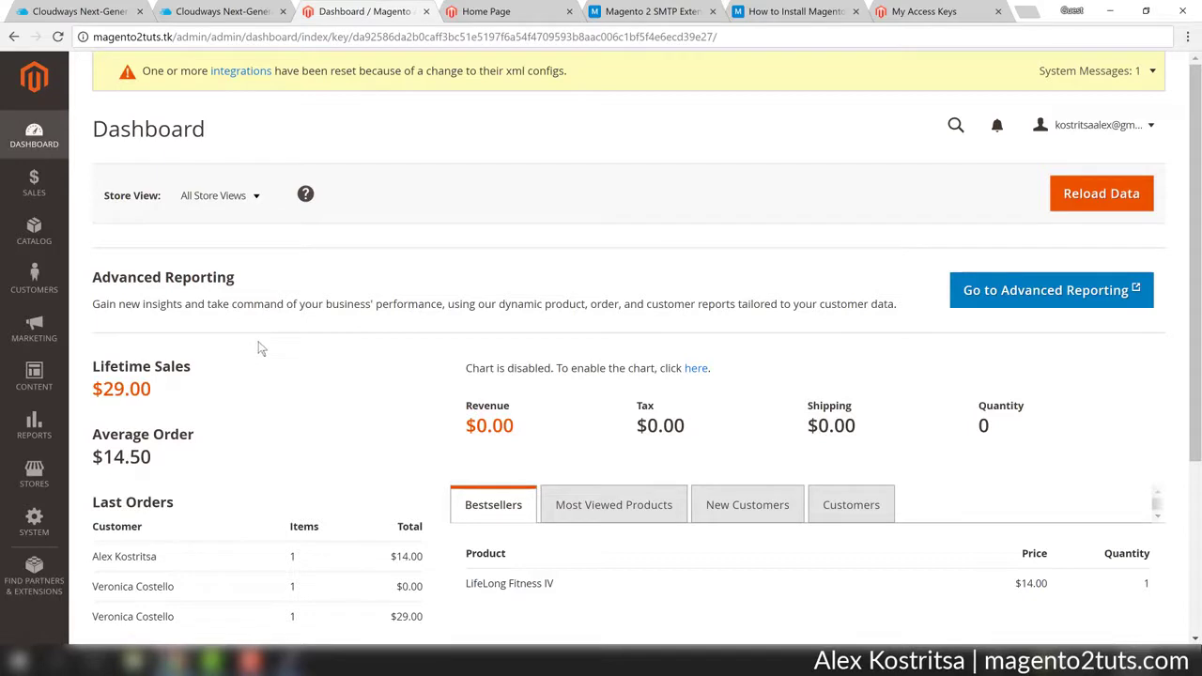
{"action": "left_click", "coordinate": [57, 37]}
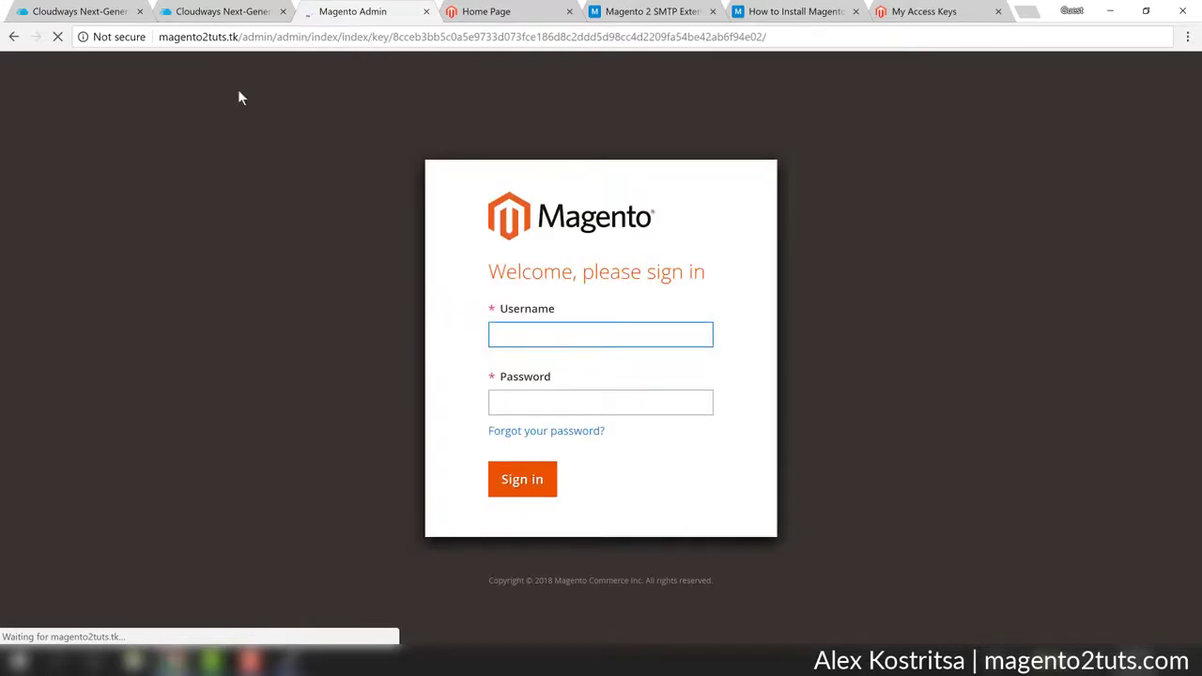
{"action": "left_click", "coordinate": [193, 12]}
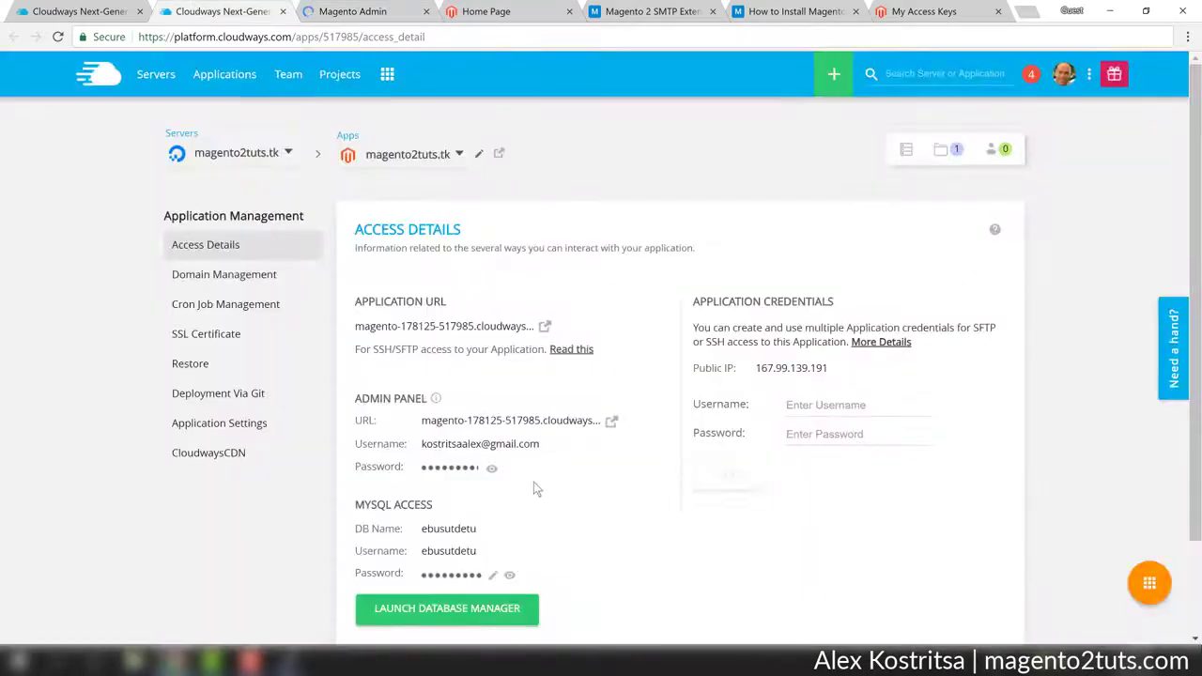
{"action": "left_click", "coordinate": [373, 16]}
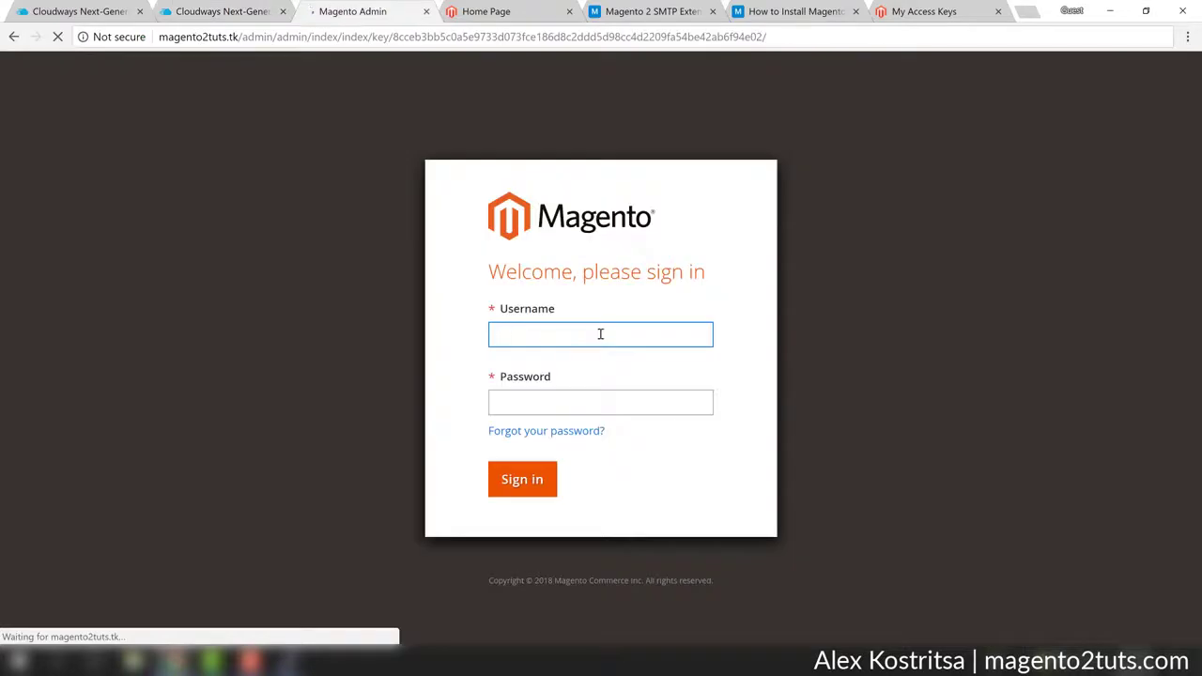
{"action": "key", "text": "ctrl+v"}
- Paste the admin password from Cloudways Access Details and sign in to the Dashboard
{"action": "left_click", "coordinate": [192, 12]}
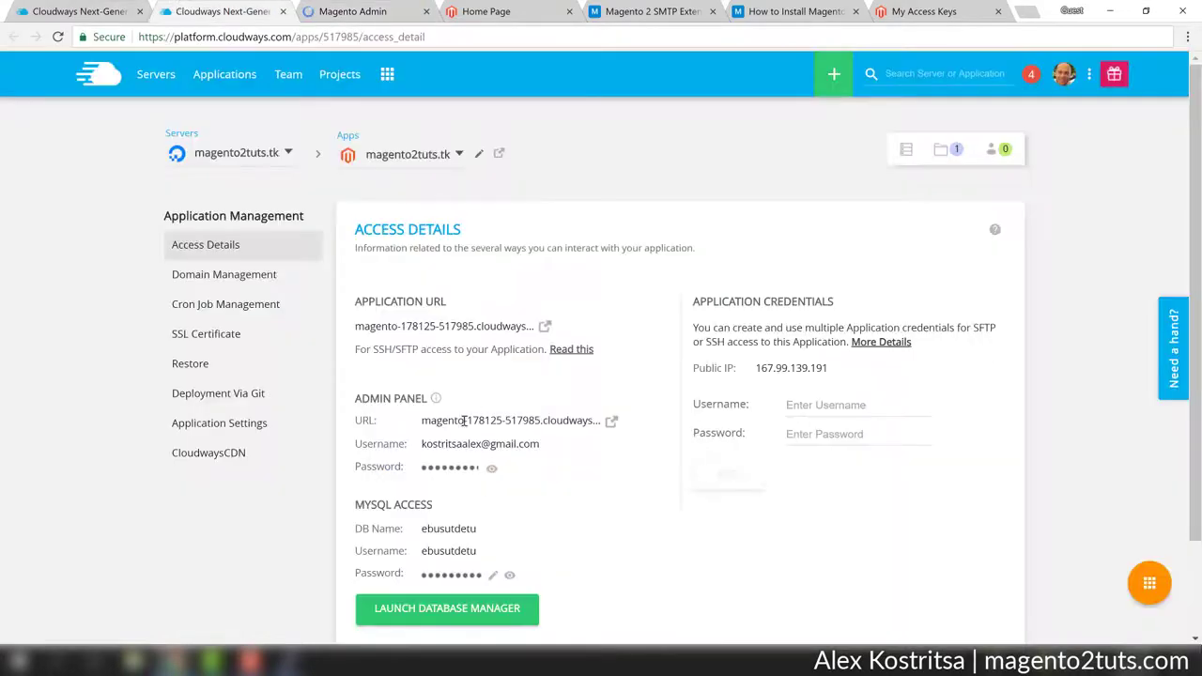
{"action": "left_click", "coordinate": [448, 470]}
{"action": "left_click", "coordinate": [377, 11]}
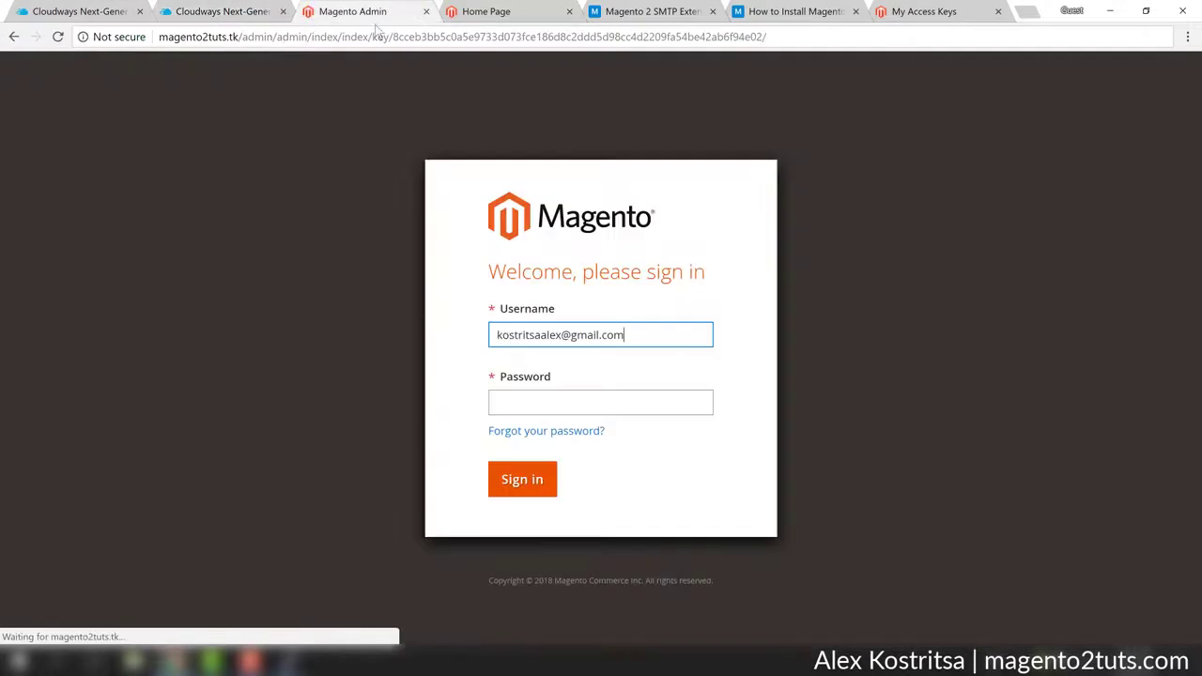
{"action": "left_click", "coordinate": [589, 399]}
{"action": "key", "text": "ctrl+v"}
{"action": "left_click", "coordinate": [542, 482]}
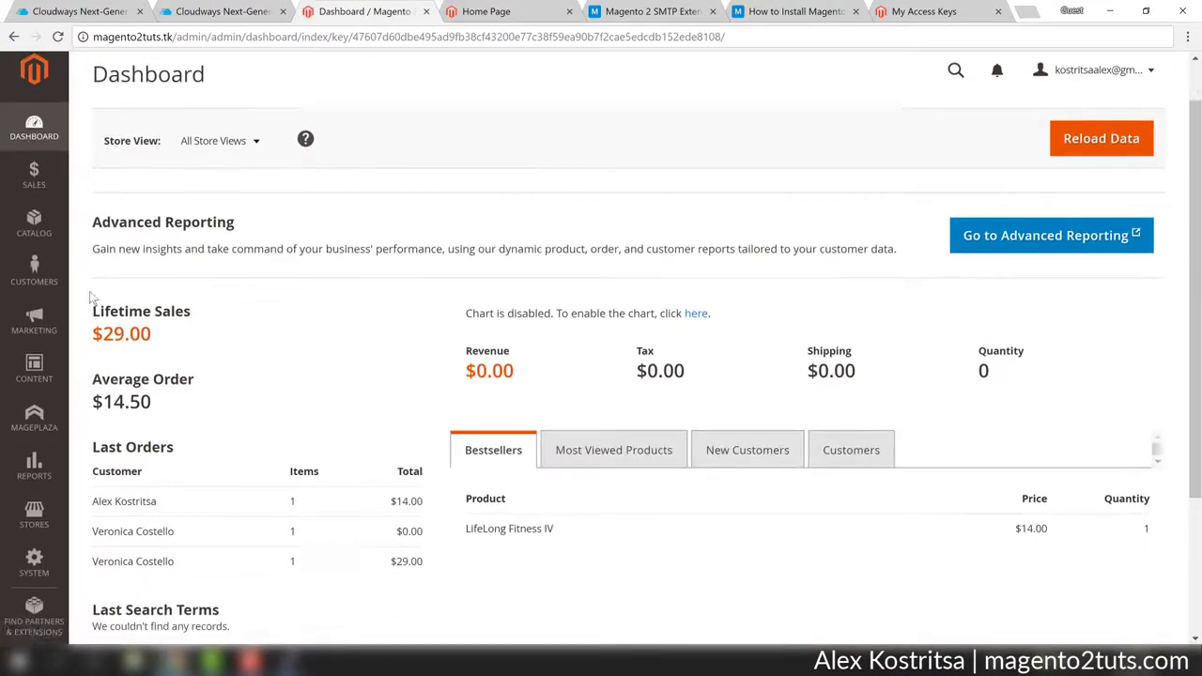
- Open Mageplaza > Configuration and expand General Configuration, leaving Mageplaza SMTP set to No
{"action": "left_click", "coordinate": [33, 421]}
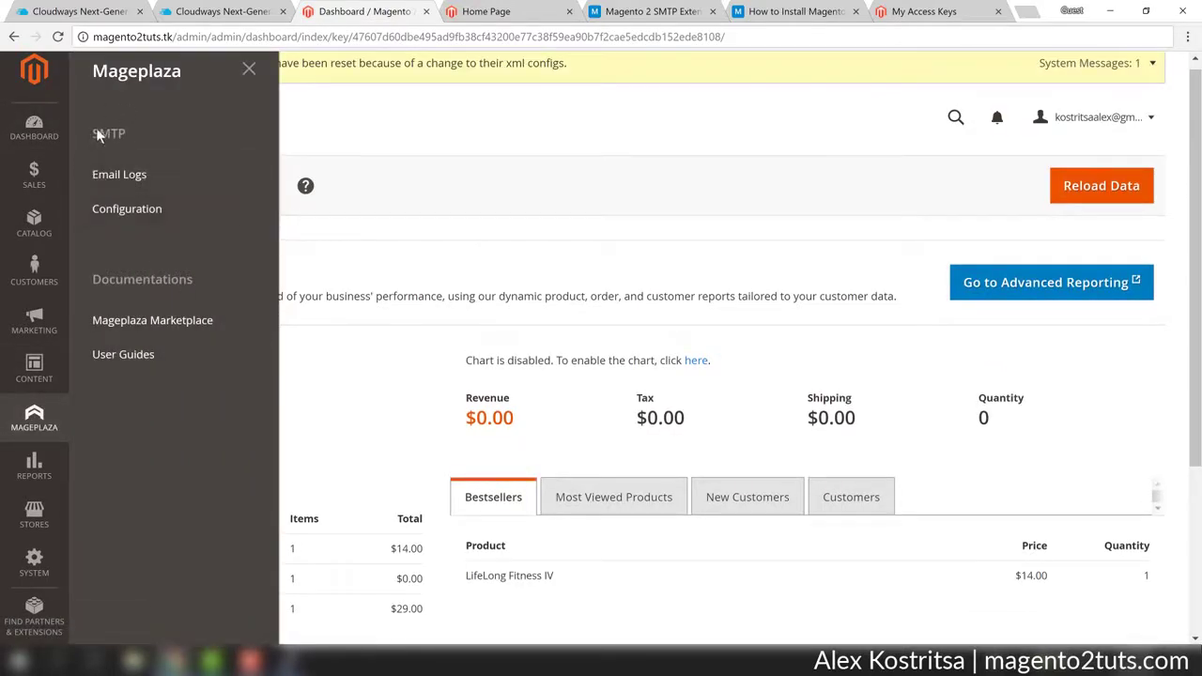
{"action": "left_click", "coordinate": [140, 218]}
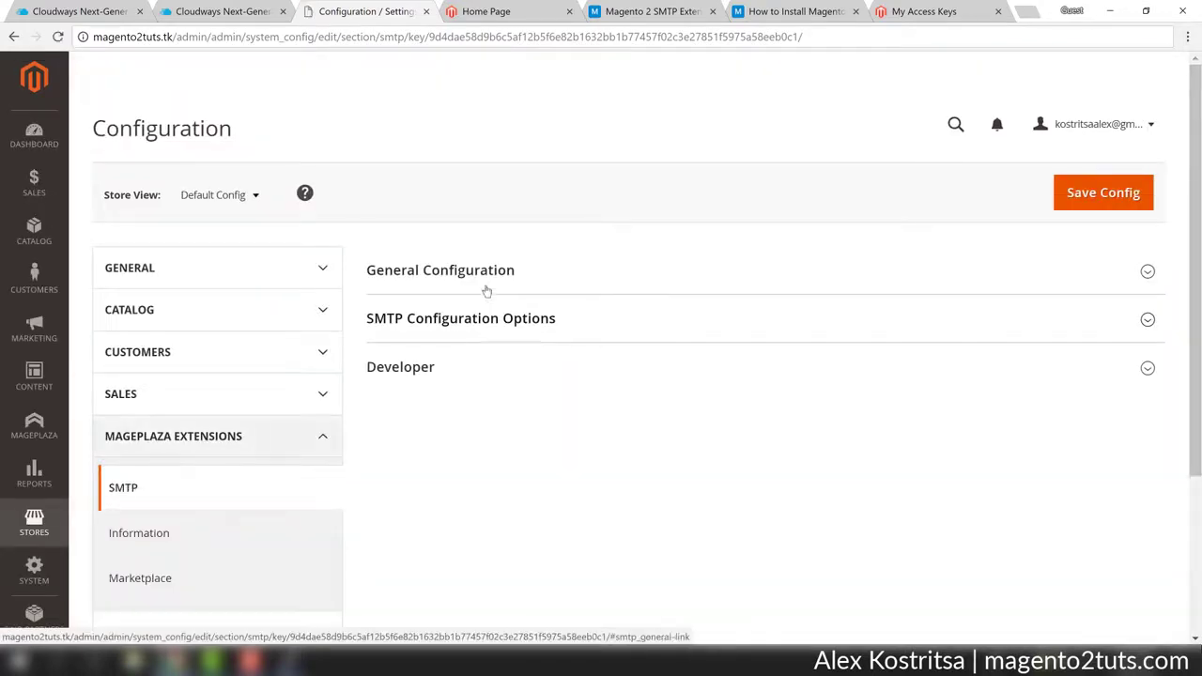
{"action": "left_click", "coordinate": [486, 291]}
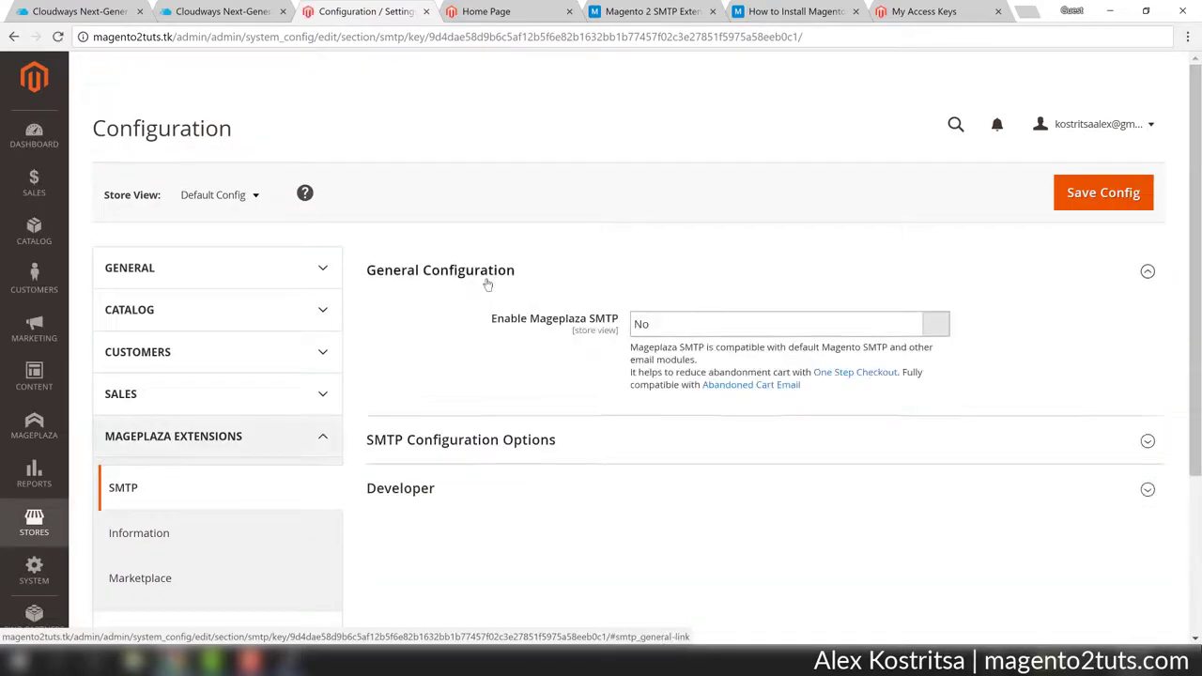
{"action": "scroll", "coordinate": [552, 425], "scroll_direction": "down", "scroll_amount": 1}
{"action": "scroll", "coordinate": [554, 425], "scroll_direction": "down", "scroll_amount": 1}
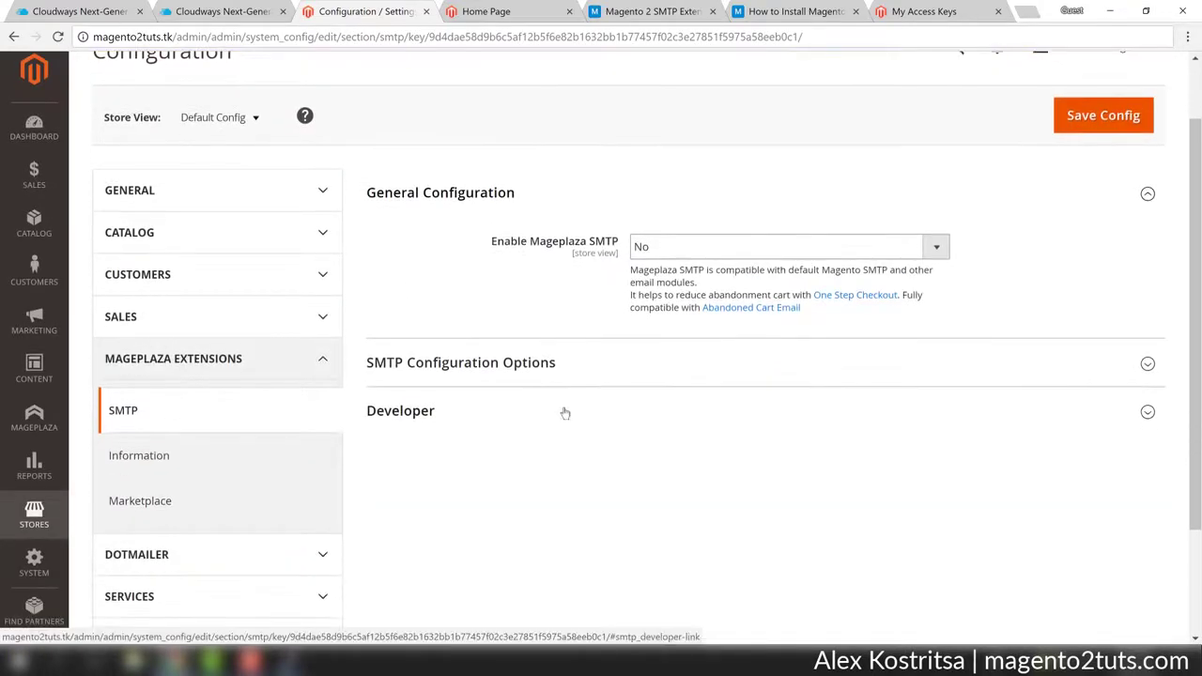
{"action": "left_click", "coordinate": [697, 253]}
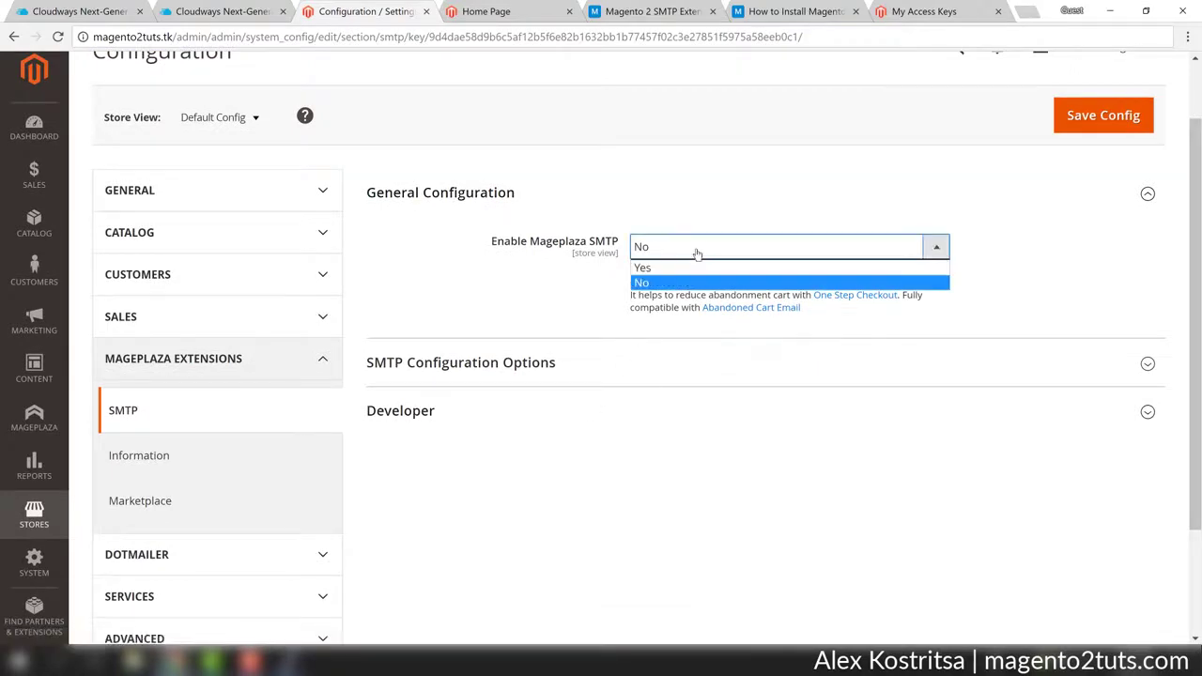
{"action": "left_click", "coordinate": [696, 253]}
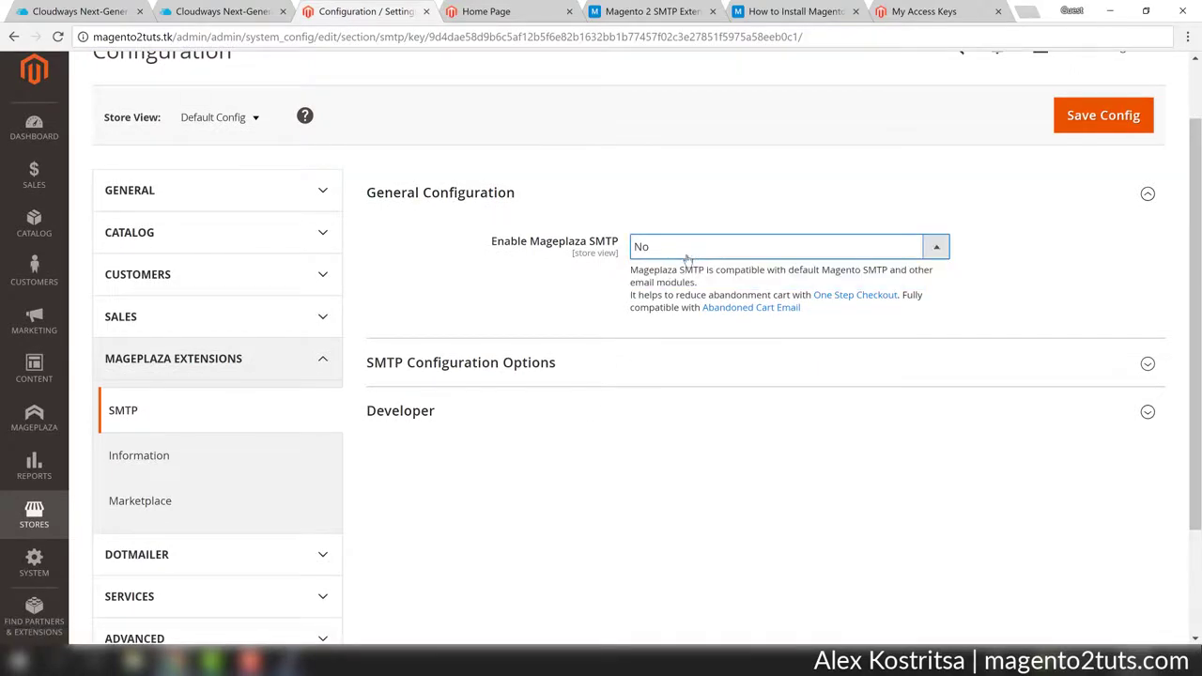
- Expand SMTP Configuration Options, leaving provider unset, authentication NONE and protocol None
{"action": "left_click", "coordinate": [592, 368]}
{"action": "scroll", "coordinate": [813, 429], "scroll_direction": "down", "scroll_amount": 1}
{"action": "scroll", "coordinate": [813, 429], "scroll_direction": "down", "scroll_amount": 2}
{"action": "left_click", "coordinate": [768, 263]}
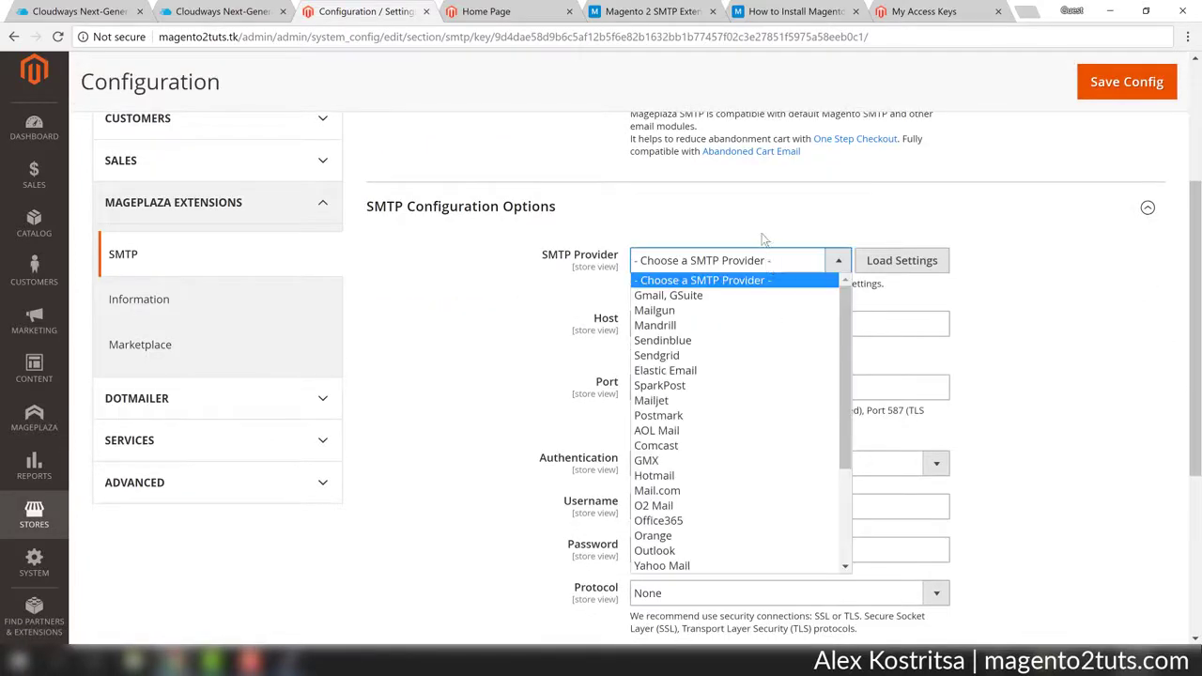
{"action": "left_click", "coordinate": [763, 238]}
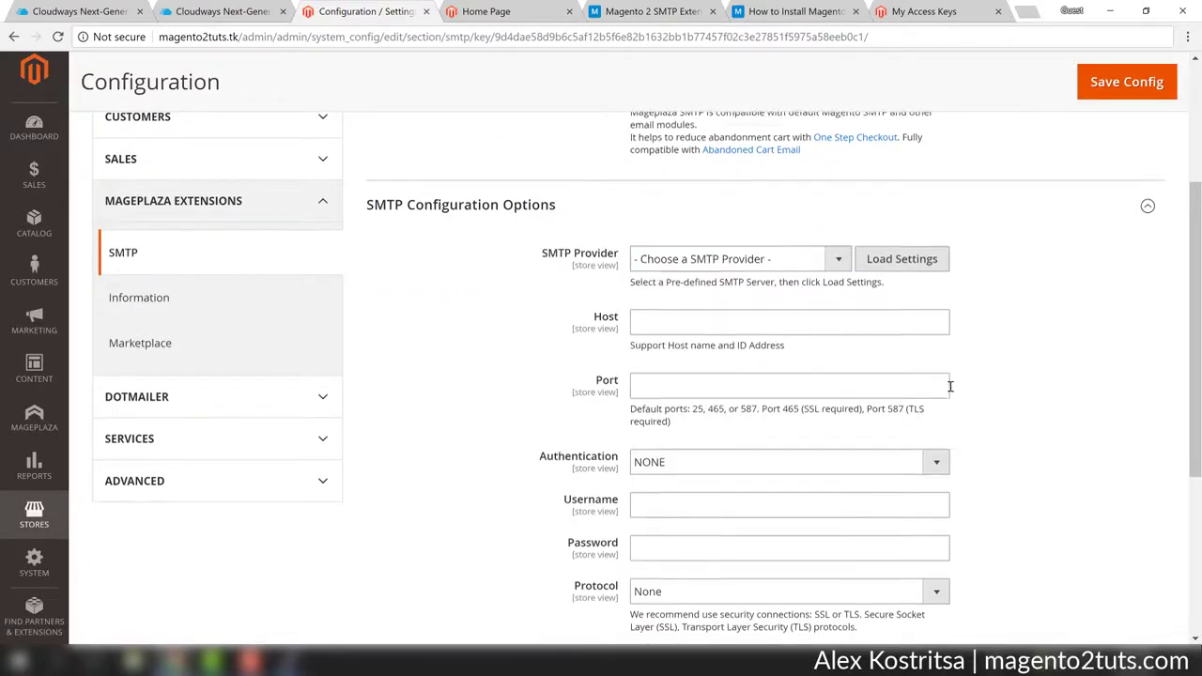
{"action": "scroll", "coordinate": [751, 239], "scroll_direction": "down", "scroll_amount": 3}
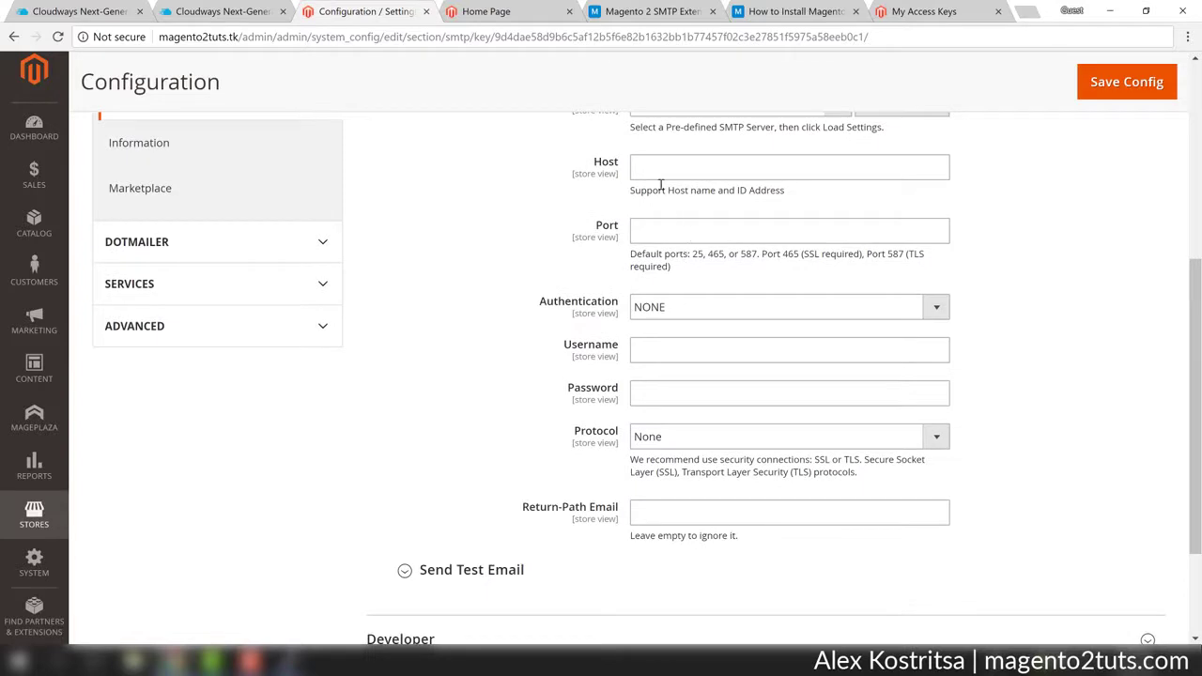
{"action": "left_click", "coordinate": [665, 309]}
{"action": "left_click", "coordinate": [665, 310]}
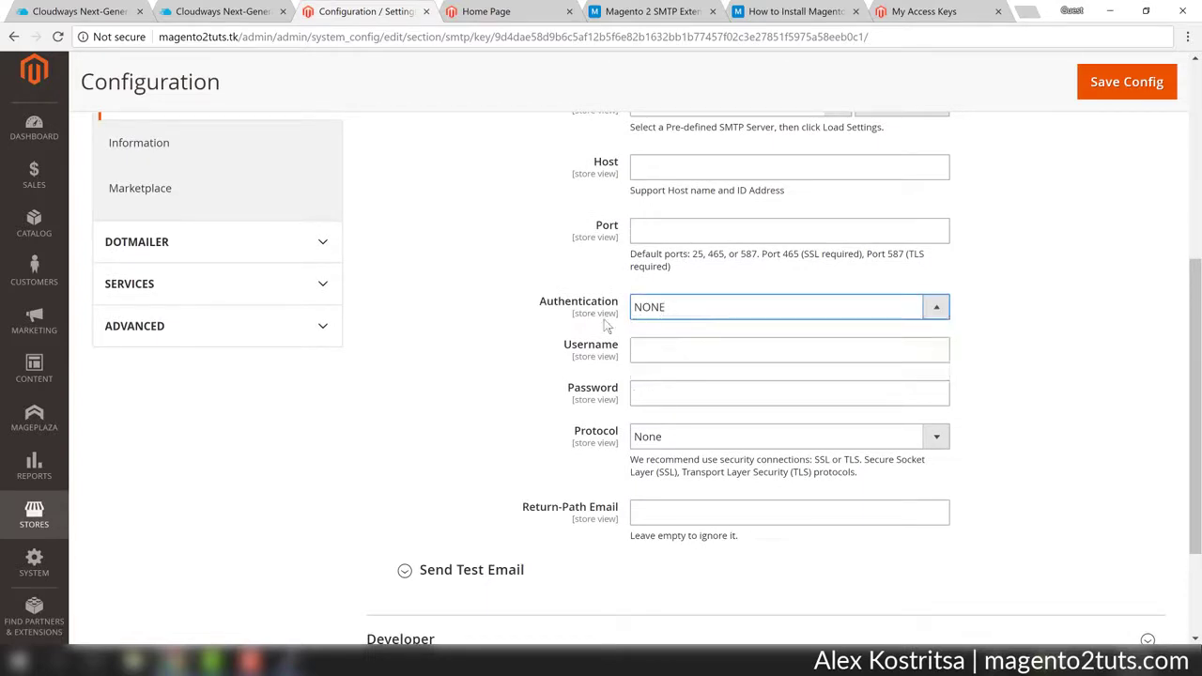
{"action": "left_click", "coordinate": [670, 439]}
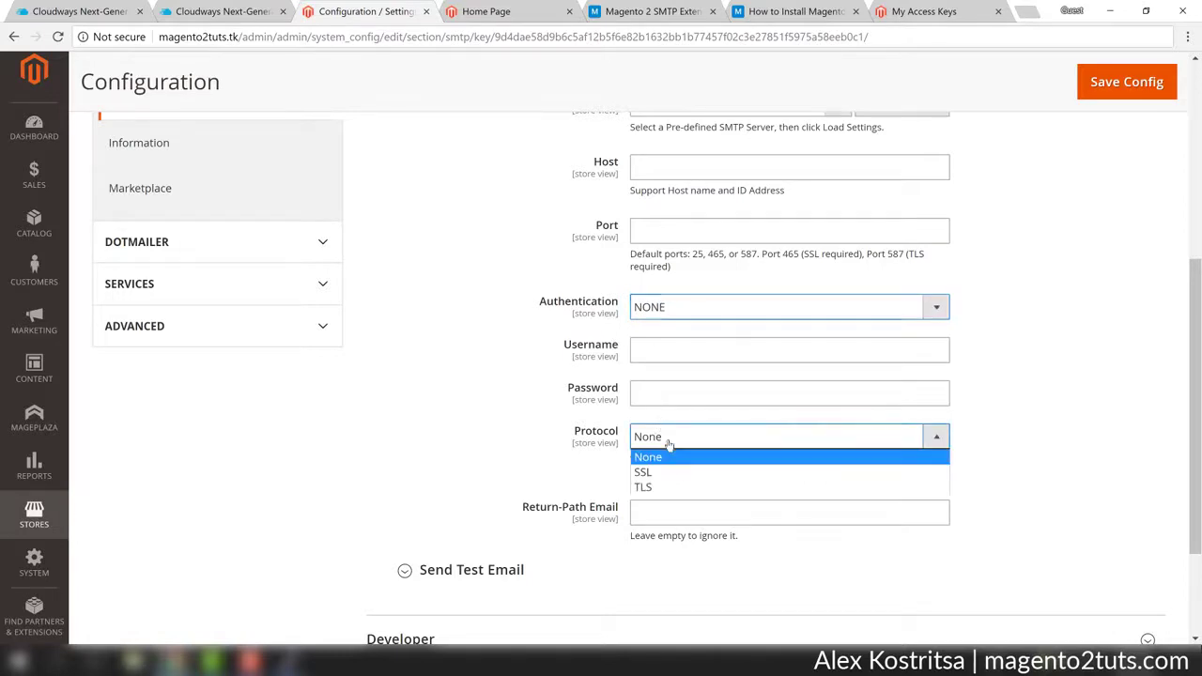
{"action": "left_click", "coordinate": [672, 442]}
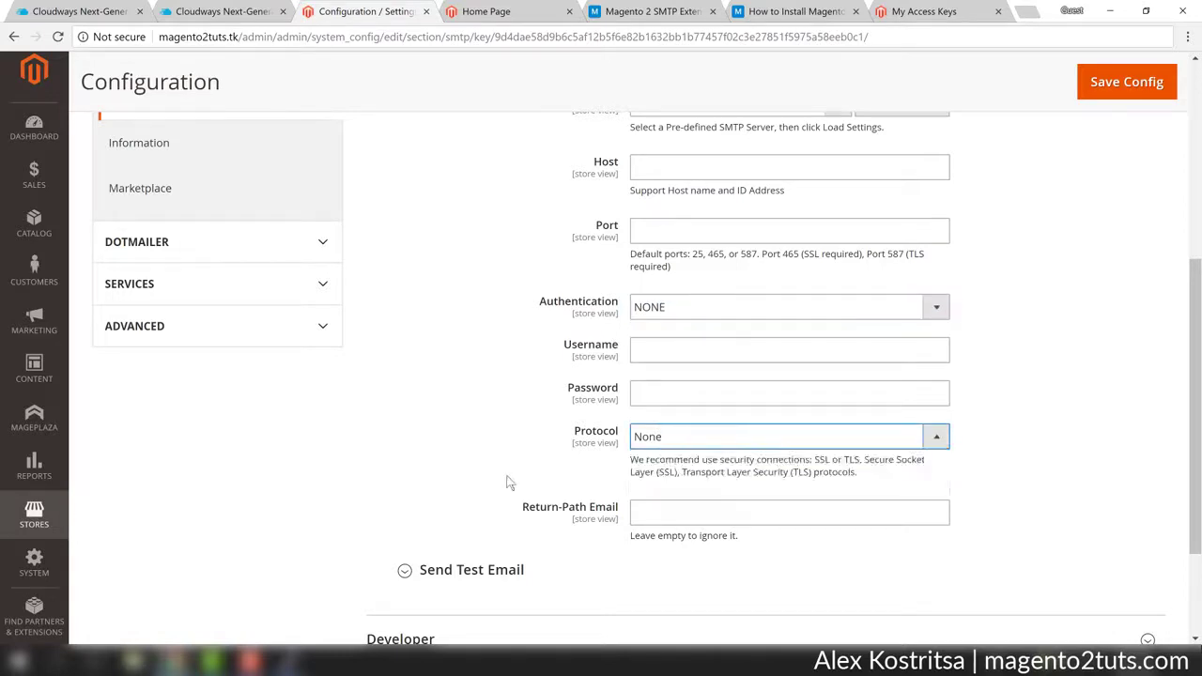
{"action": "scroll", "coordinate": [505, 474], "scroll_direction": "down", "scroll_amount": 1}
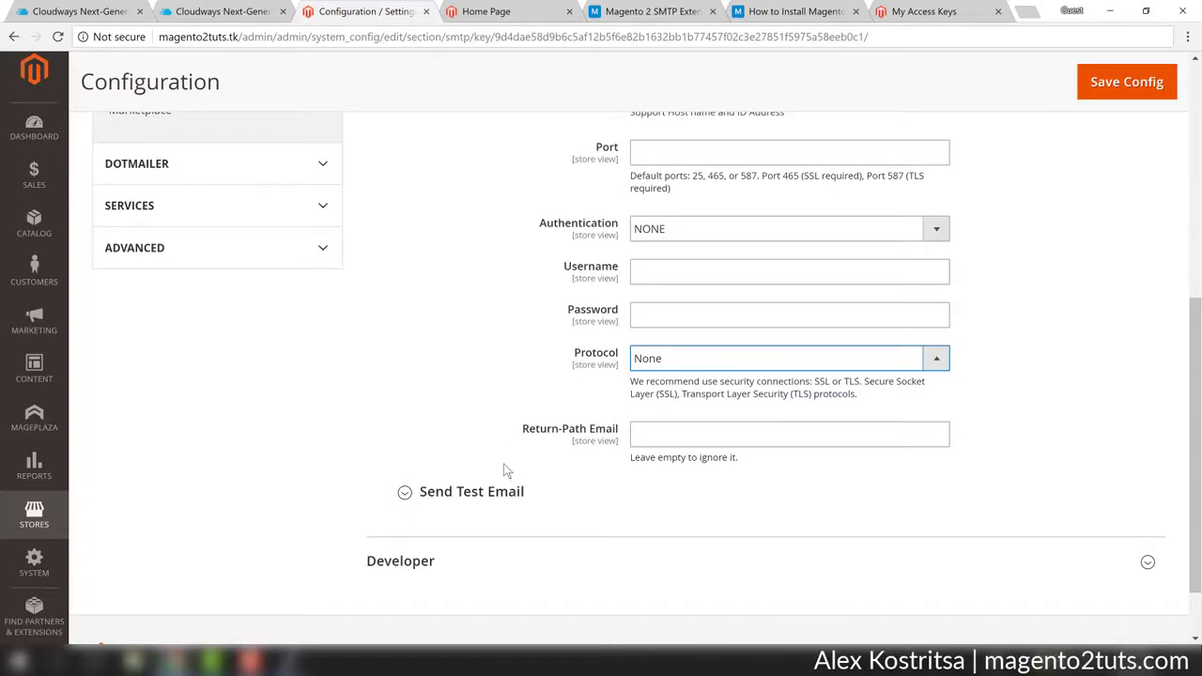
{"action": "scroll", "coordinate": [505, 472], "scroll_direction": "up", "scroll_amount": 3}
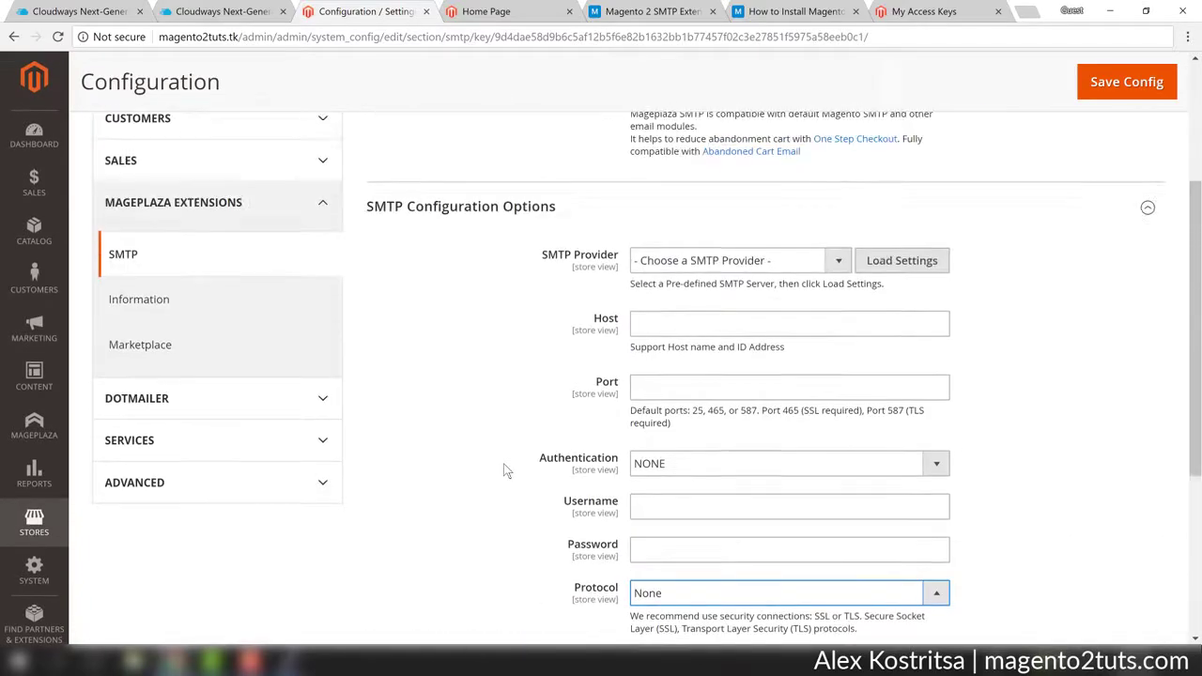
{"action": "scroll", "coordinate": [905, 327], "scroll_direction": "up", "scroll_amount": 1}
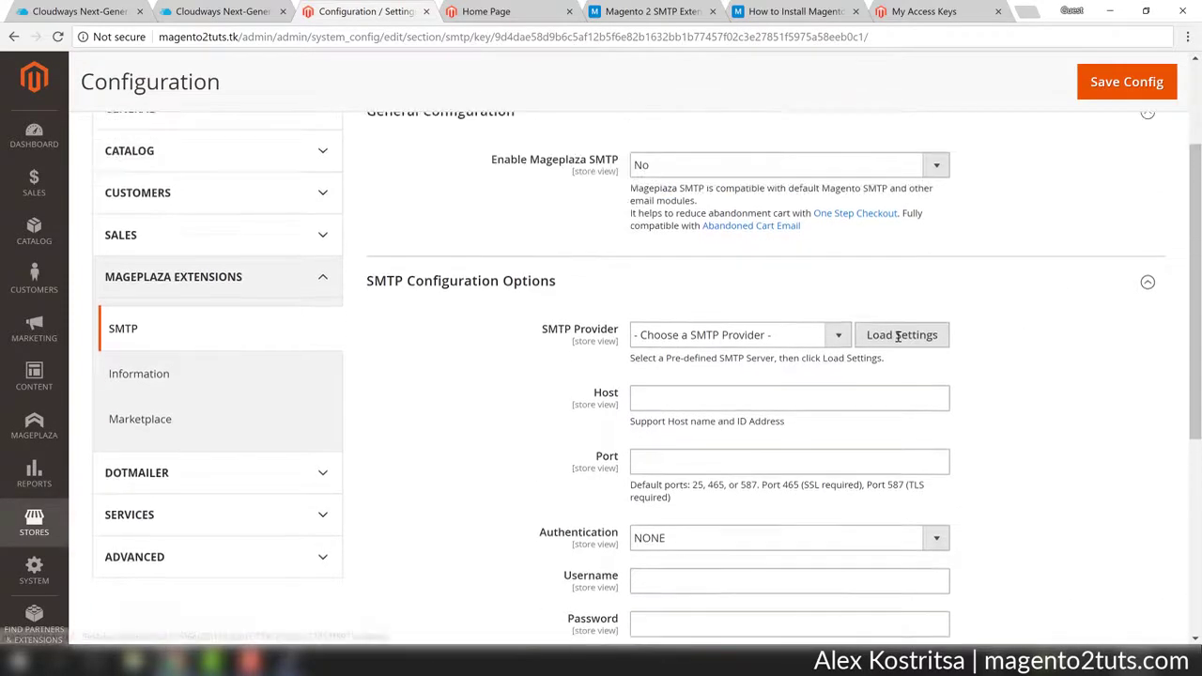
{"action": "scroll", "coordinate": [892, 343], "scroll_direction": "up", "scroll_amount": 1}
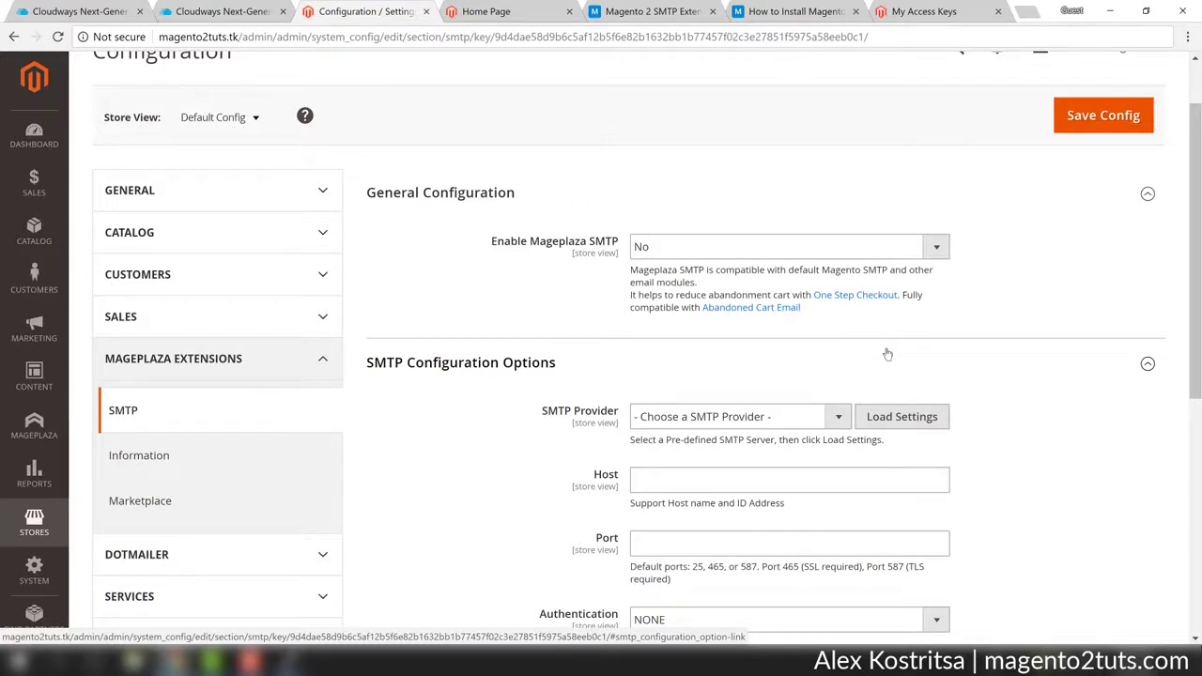
{"action": "scroll", "coordinate": [887, 354], "scroll_direction": "up", "scroll_amount": 2}
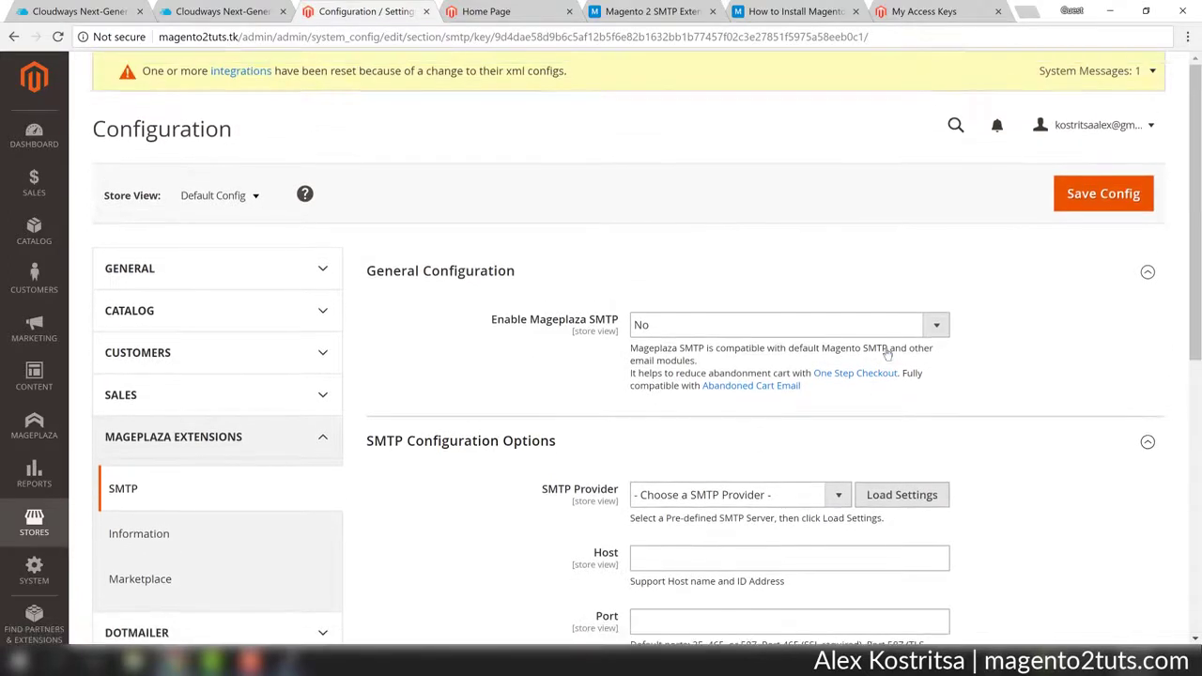